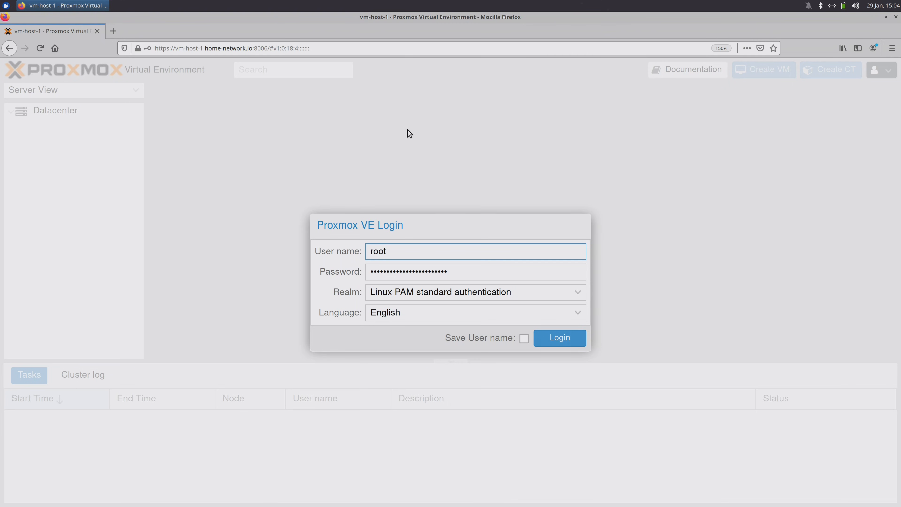
- Log in to the Proxmox VE web interface as root
{"action": "left_click", "coordinate": [560, 337]}
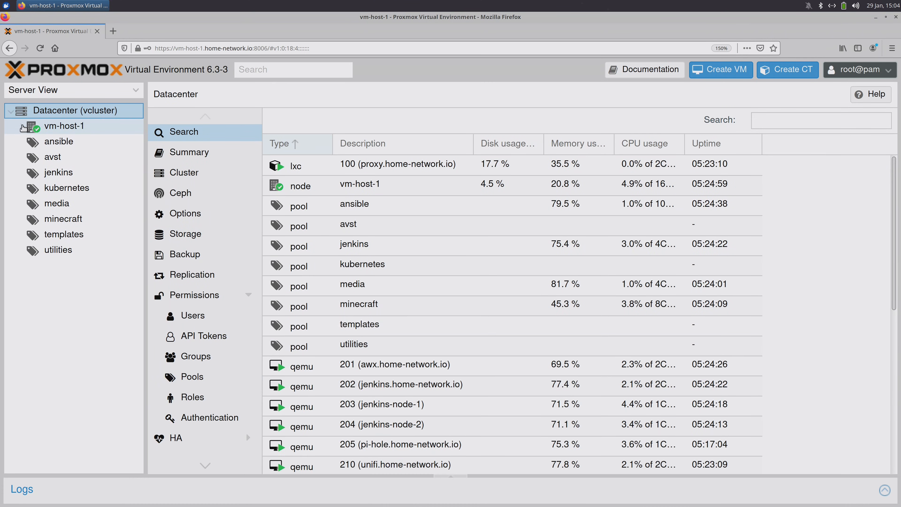
- Start a new VM on vm-host-1 with VM ID 998 and name win2k19
{"action": "left_click", "coordinate": [22, 125]}
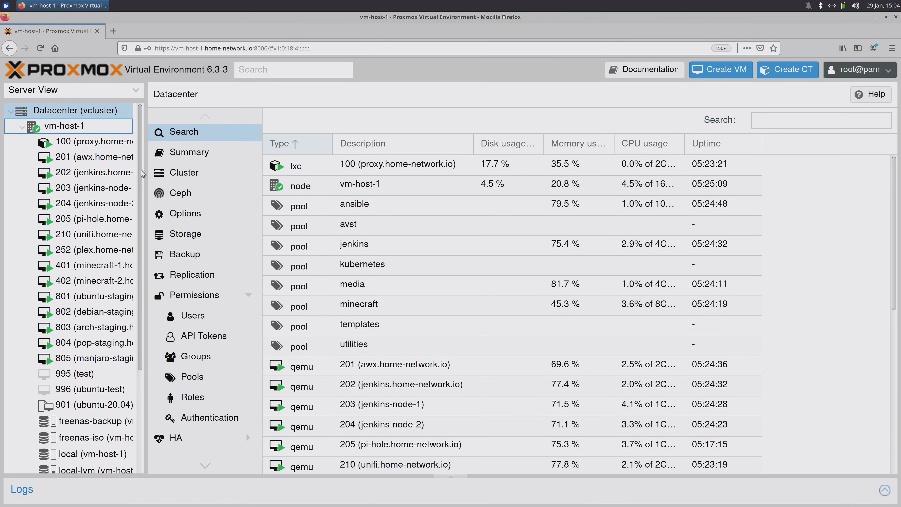
{"action": "left_click_drag", "start_coordinate": [144, 172], "coordinate": [189, 171]}
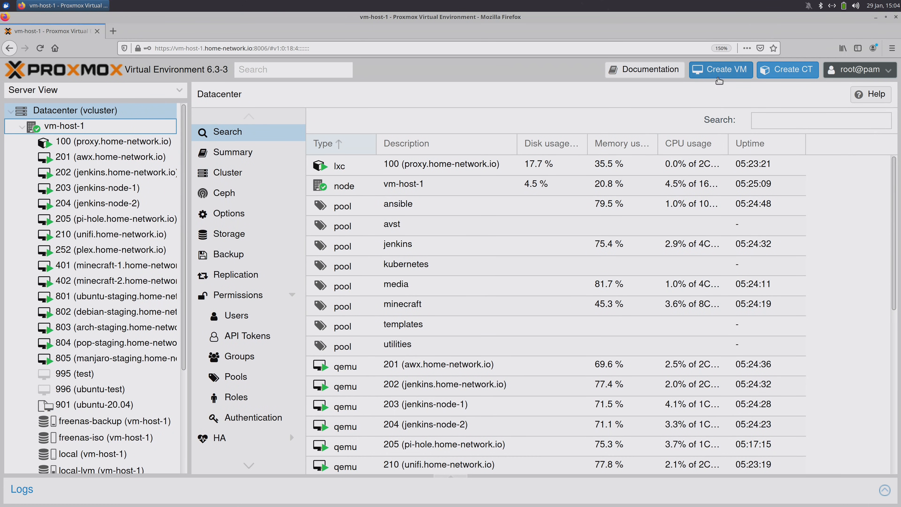
{"action": "left_click", "coordinate": [718, 76]}
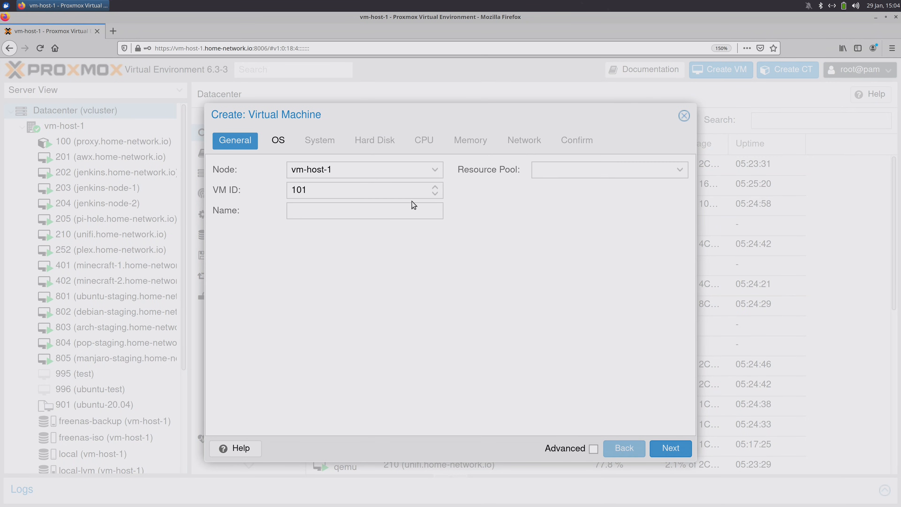
{"action": "left_click_drag", "start_coordinate": [406, 193], "coordinate": [276, 189]}
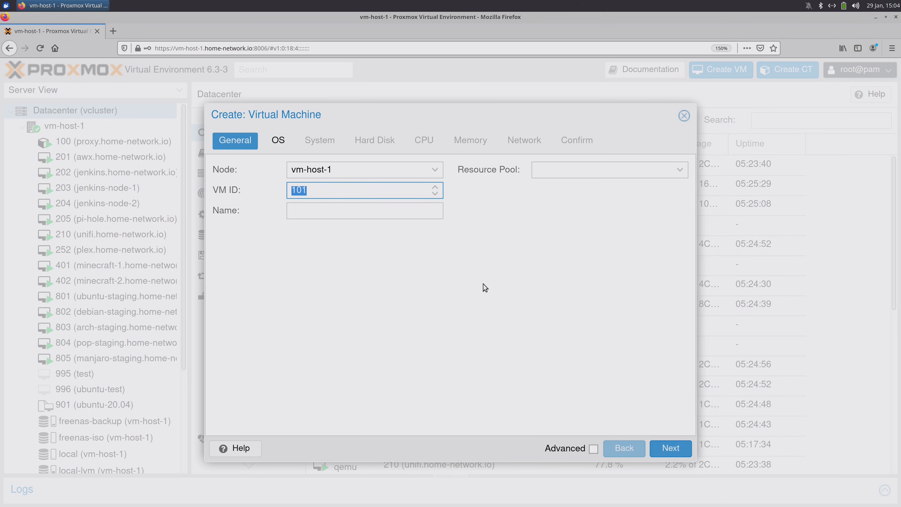
{"action": "type", "text": "998"}
{"action": "left_click", "coordinate": [375, 212]}
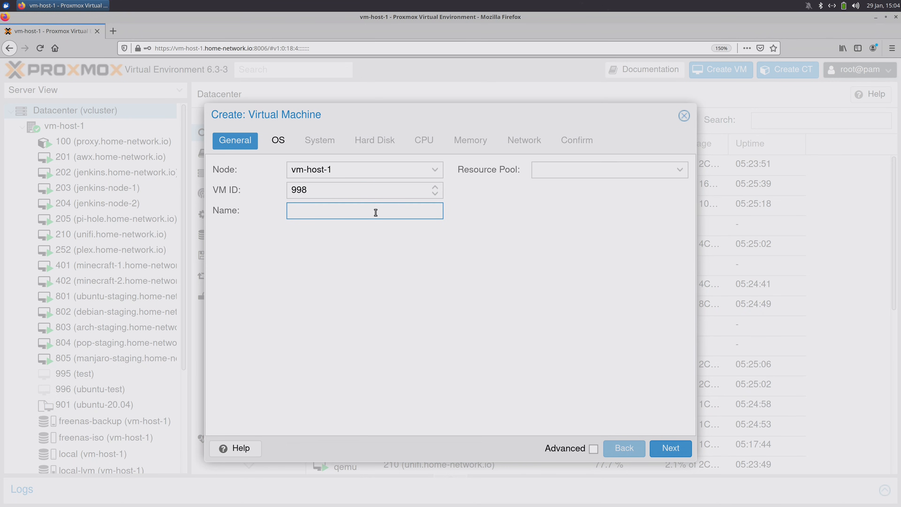
{"action": "type", "text": "win2k19"}
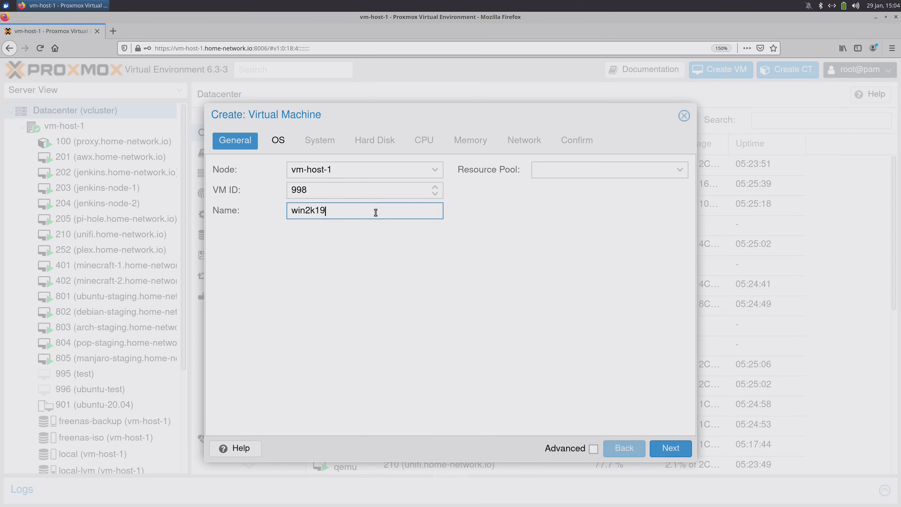
{"action": "left_click", "coordinate": [660, 446]}
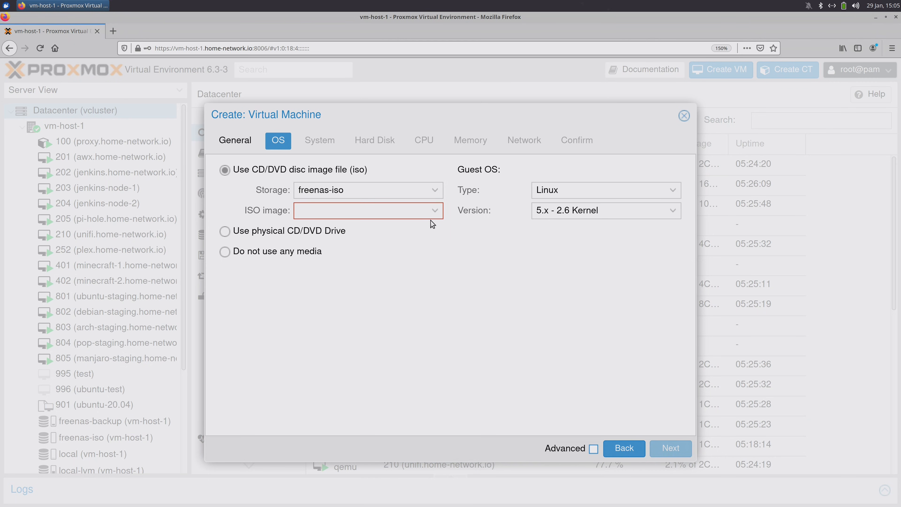
- Use windows_server_2019.iso as the boot image with guest OS type Microsoft Windows
{"action": "left_click", "coordinate": [435, 212]}
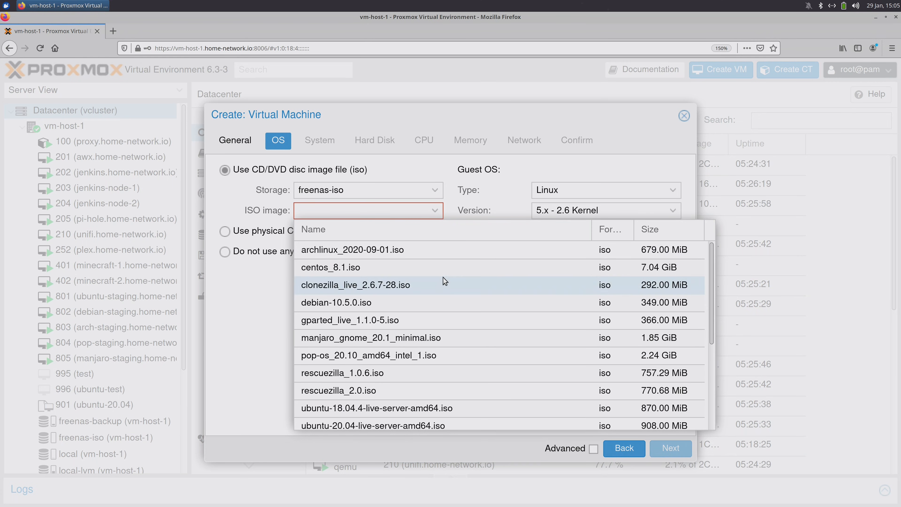
{"action": "scroll", "coordinate": [442, 281], "scroll_direction": "down", "scroll_amount": 4}
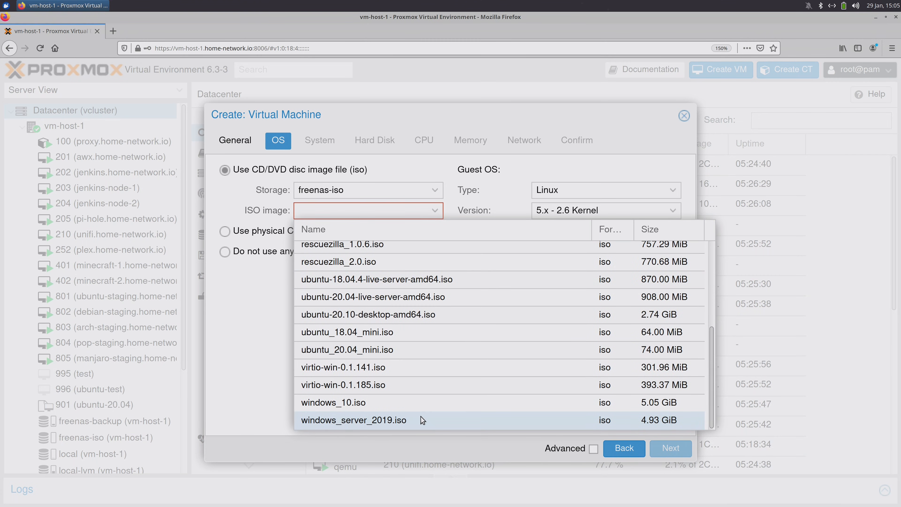
{"action": "left_click", "coordinate": [420, 417]}
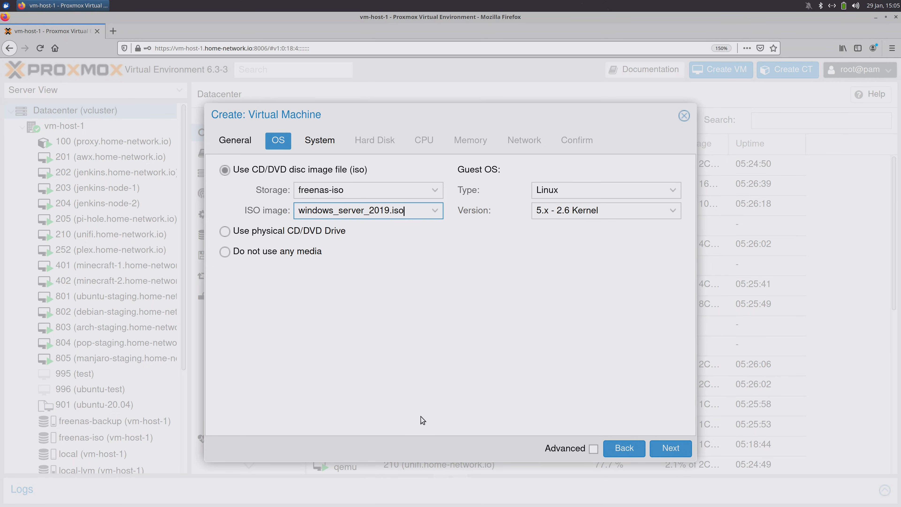
{"action": "left_click", "coordinate": [672, 192]}
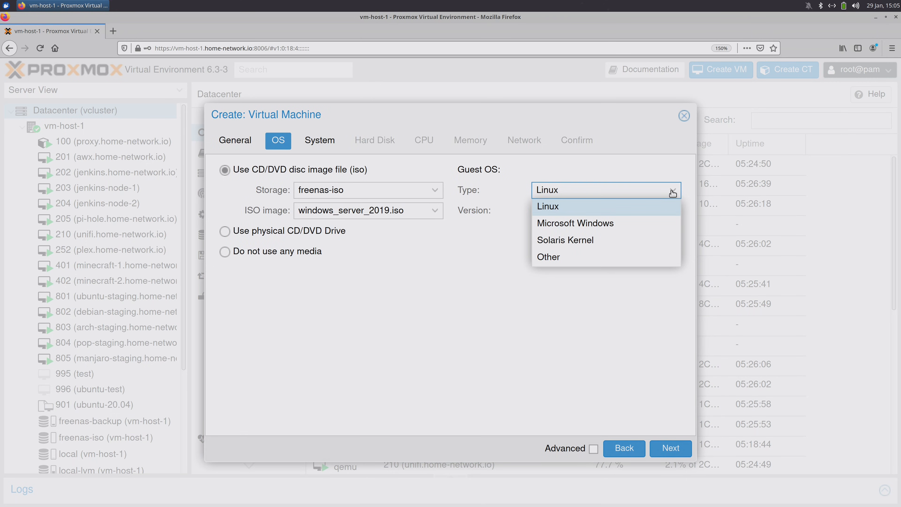
{"action": "left_click", "coordinate": [618, 226]}
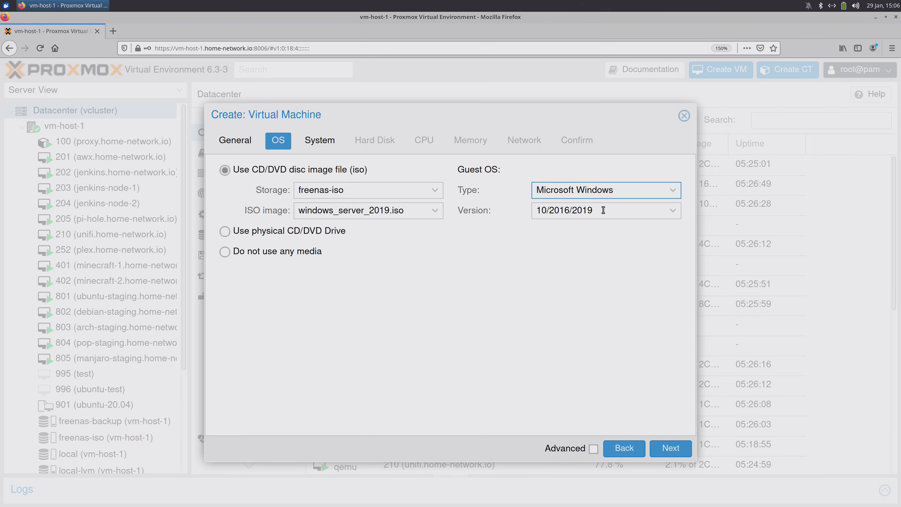
- Enable the Qemu Agent on the System page
{"action": "left_click", "coordinate": [670, 448]}
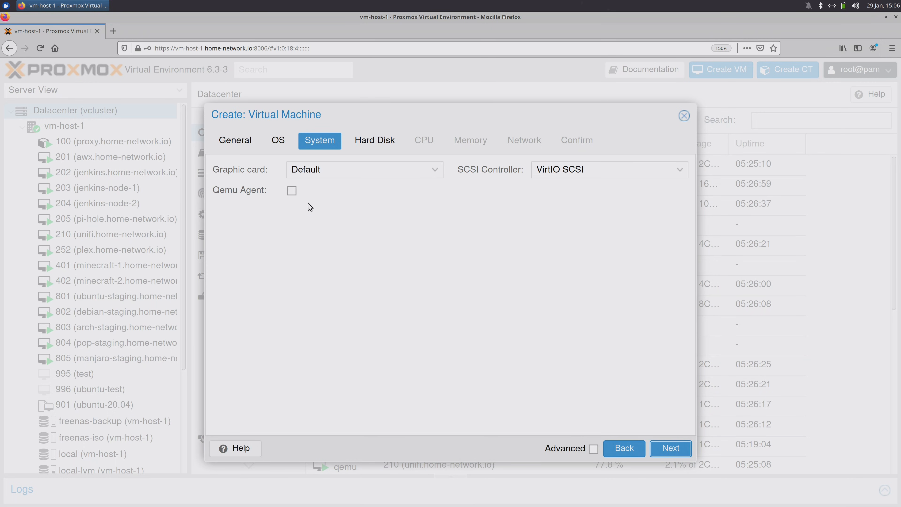
{"action": "left_click", "coordinate": [293, 192]}
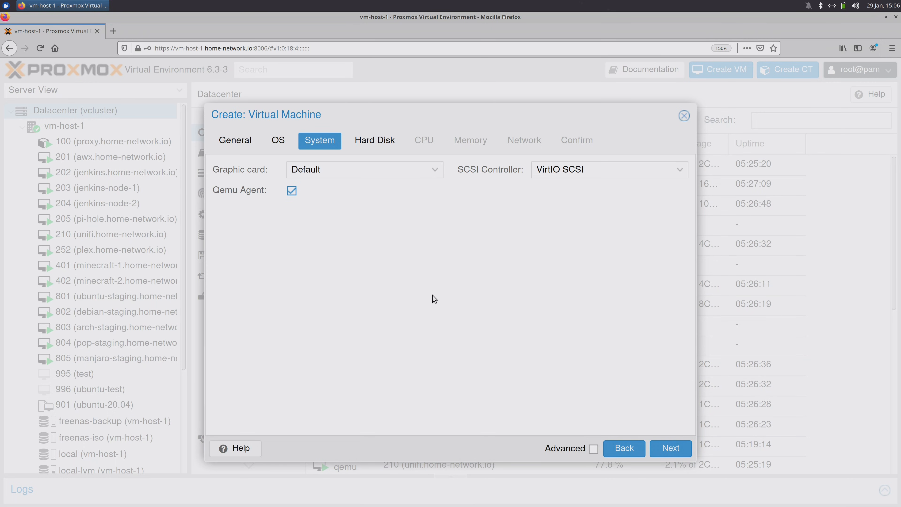
{"action": "left_click", "coordinate": [670, 448]}
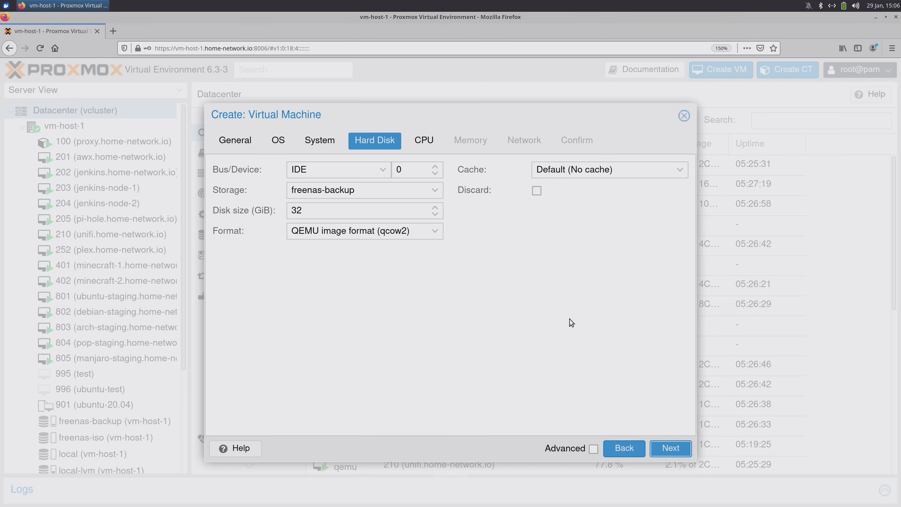
- Set the disk bus to SCSI with Discard enabled and Write back cache
{"action": "left_click", "coordinate": [383, 170]}
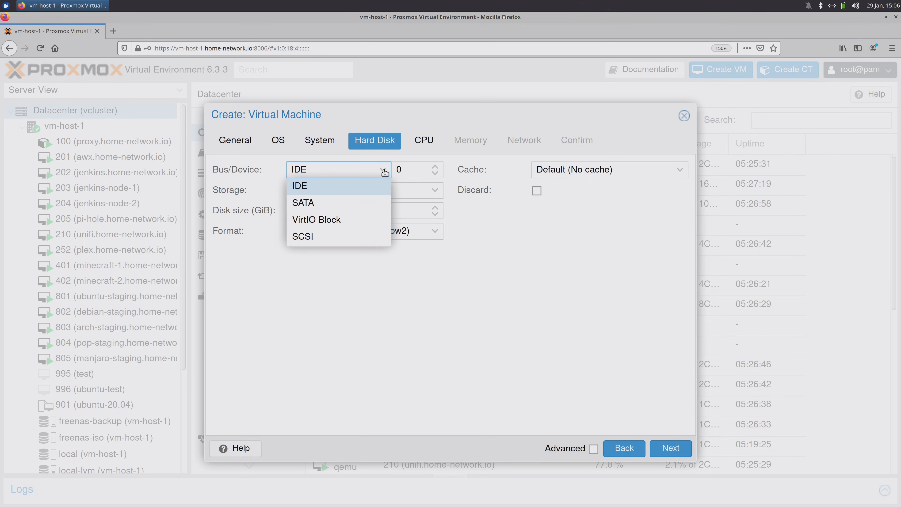
{"action": "left_click", "coordinate": [355, 236]}
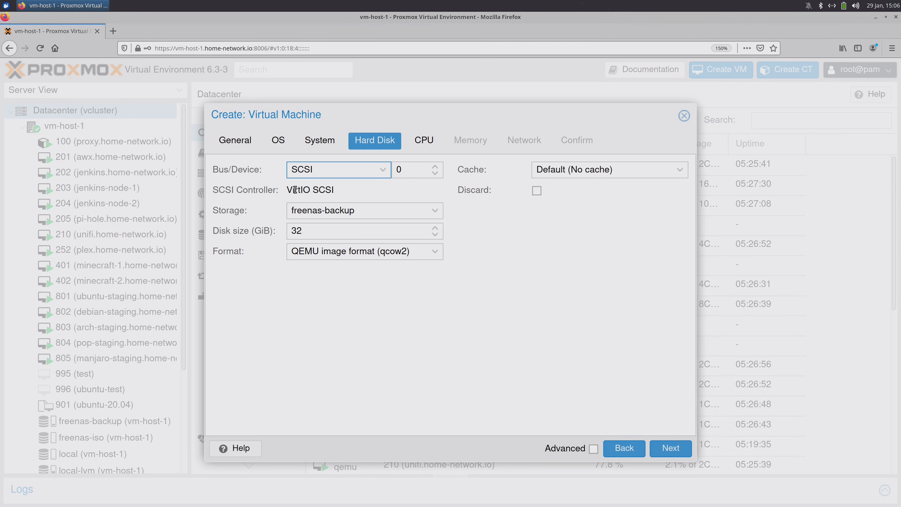
{"action": "left_click_drag", "start_coordinate": [334, 191], "coordinate": [298, 190]}
{"action": "left_click", "coordinate": [339, 189]}
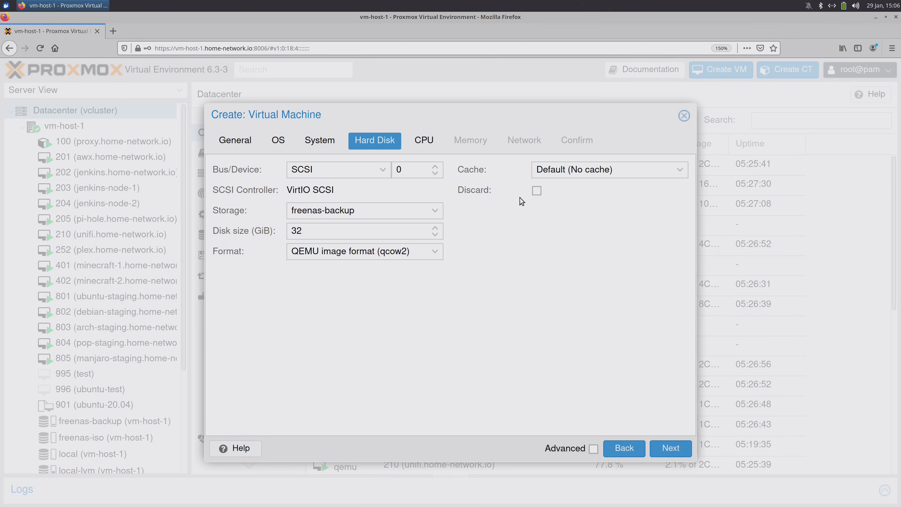
{"action": "left_click", "coordinate": [535, 191]}
{"action": "left_click", "coordinate": [568, 173]}
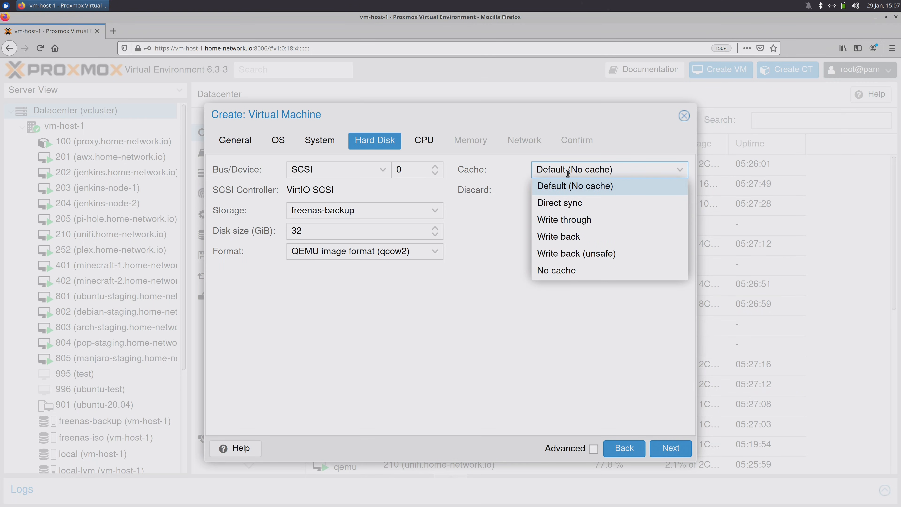
{"action": "left_click", "coordinate": [600, 243]}
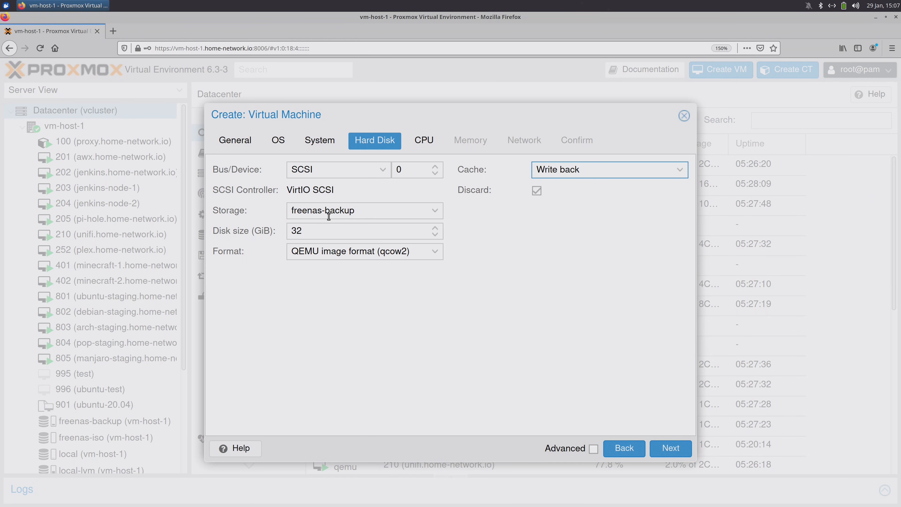
- Place the disk on local-lvm storage with a size of 64 GiB
{"action": "left_click", "coordinate": [434, 211]}
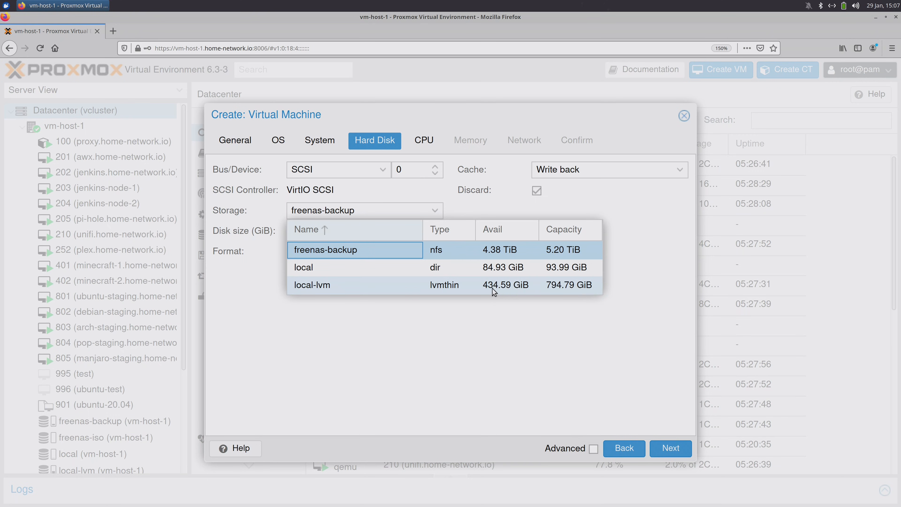
{"action": "left_click", "coordinate": [499, 288]}
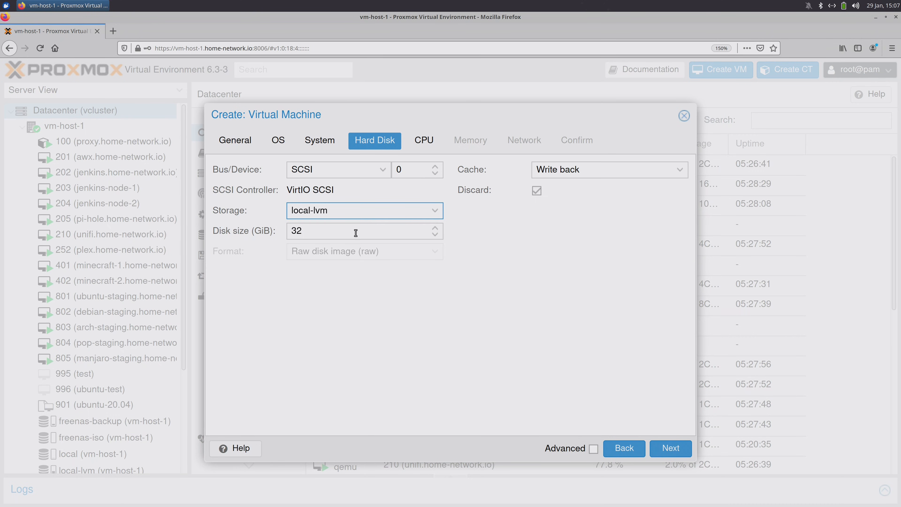
{"action": "key", "text": "Tab"}
{"action": "type", "text": "64"}
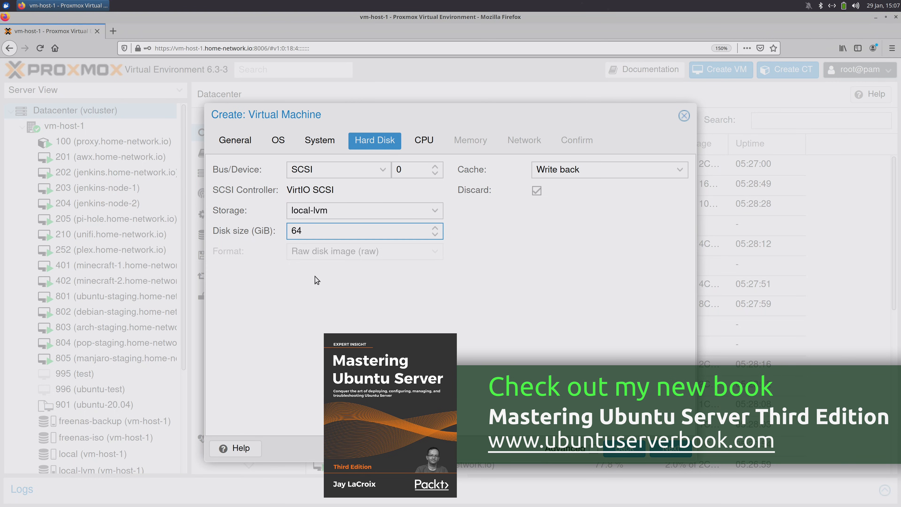
{"action": "left_click", "coordinate": [672, 443]}
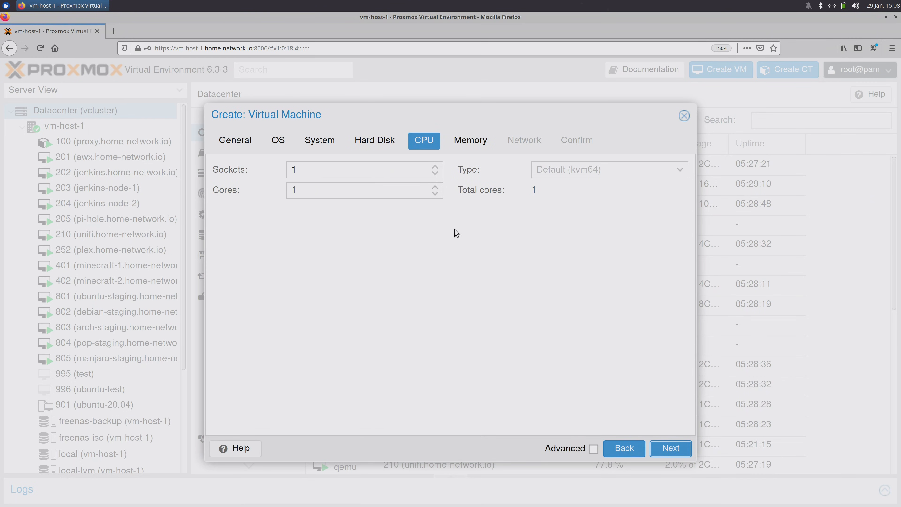
- Set Cores to 4 on the CPU page and Memory to 4096 MiB
{"action": "left_click", "coordinate": [435, 189]}
{"action": "left_click", "coordinate": [435, 188]}
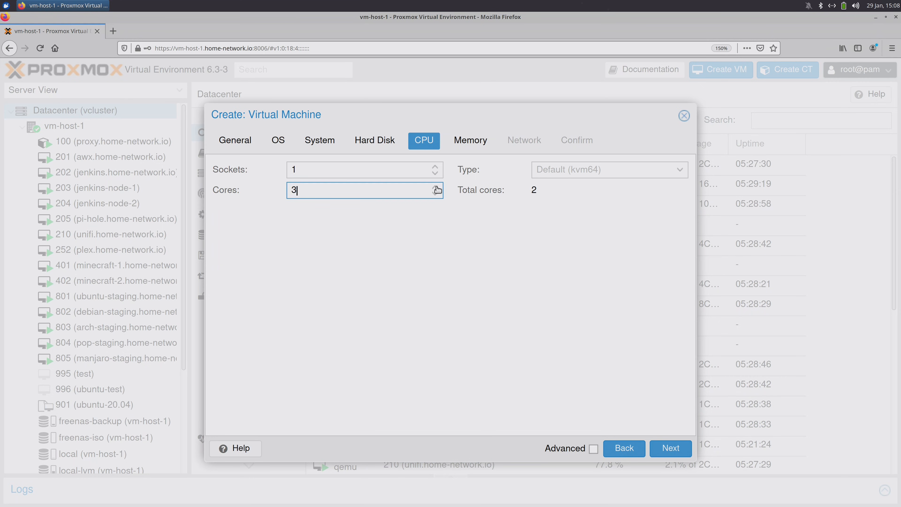
{"action": "left_click", "coordinate": [436, 187]}
{"action": "left_click", "coordinate": [669, 446]}
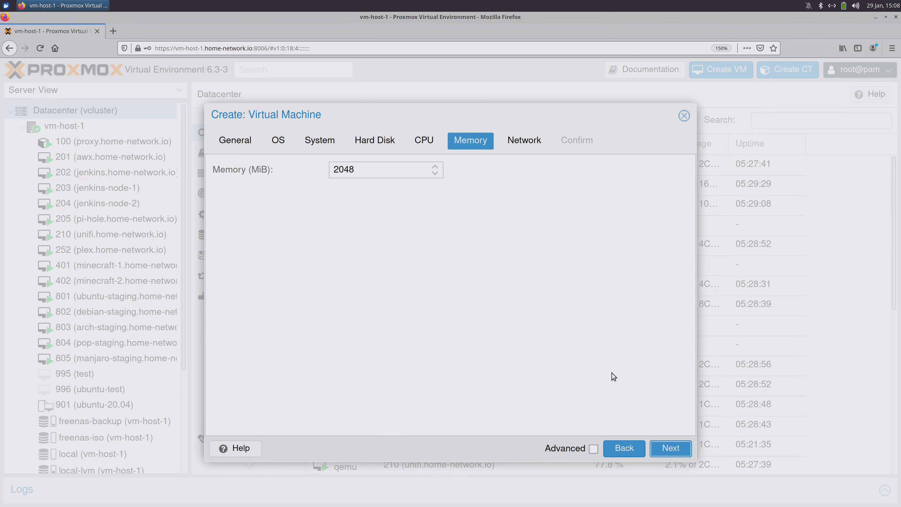
{"action": "left_click_drag", "start_coordinate": [399, 171], "coordinate": [287, 154]}
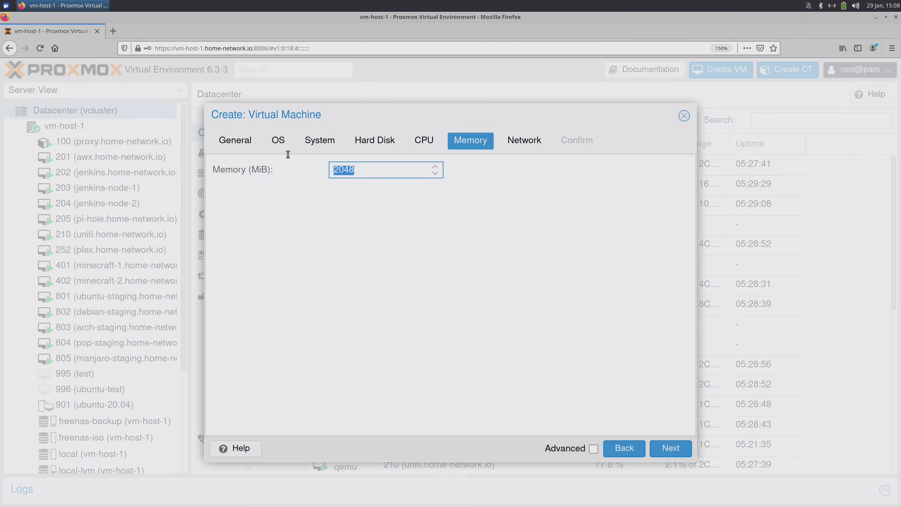
{"action": "type", "text": "4096"}
{"action": "left_click", "coordinate": [663, 447]}
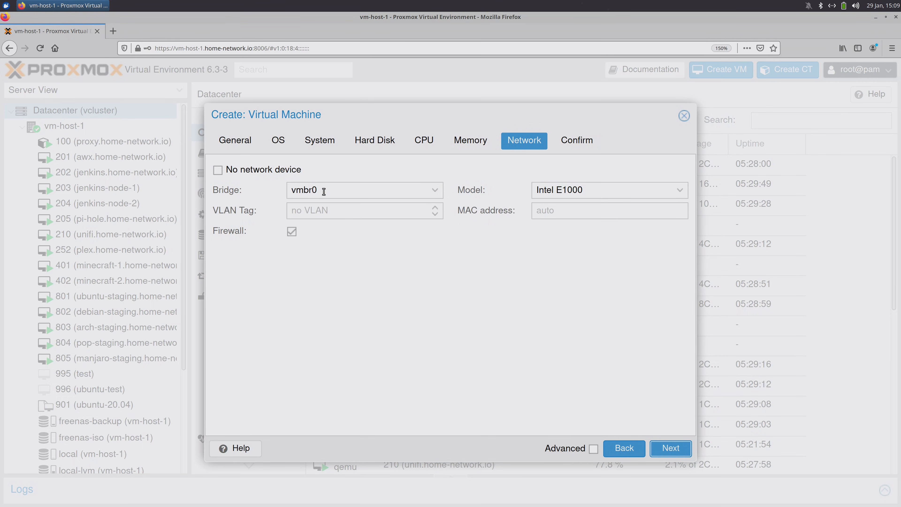
- Attach the network to bridge vmbr1 using the VirtIO (paravirtualized) model
{"action": "left_click", "coordinate": [435, 192]}
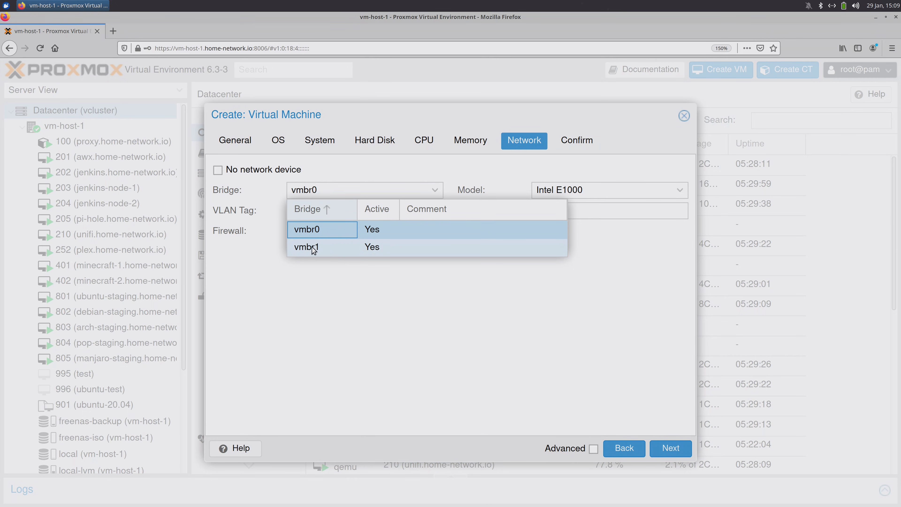
{"action": "left_click", "coordinate": [335, 248]}
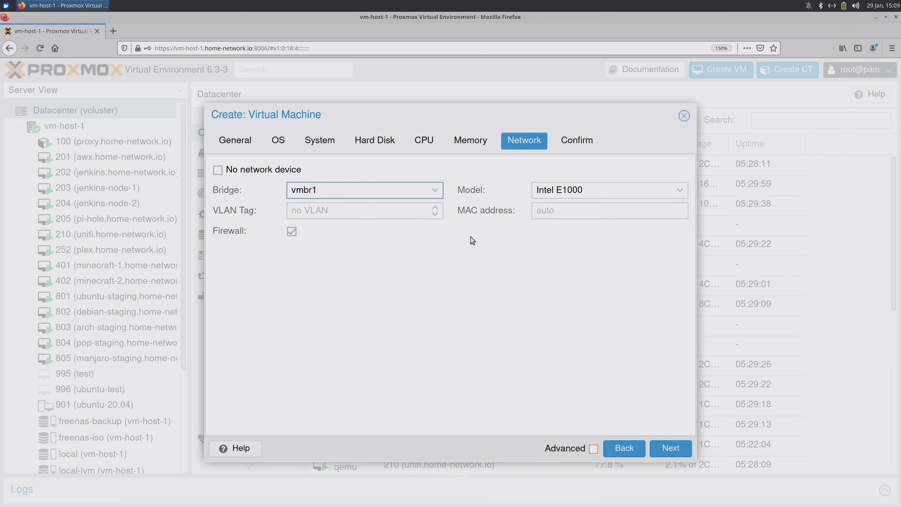
{"action": "left_click", "coordinate": [619, 192]}
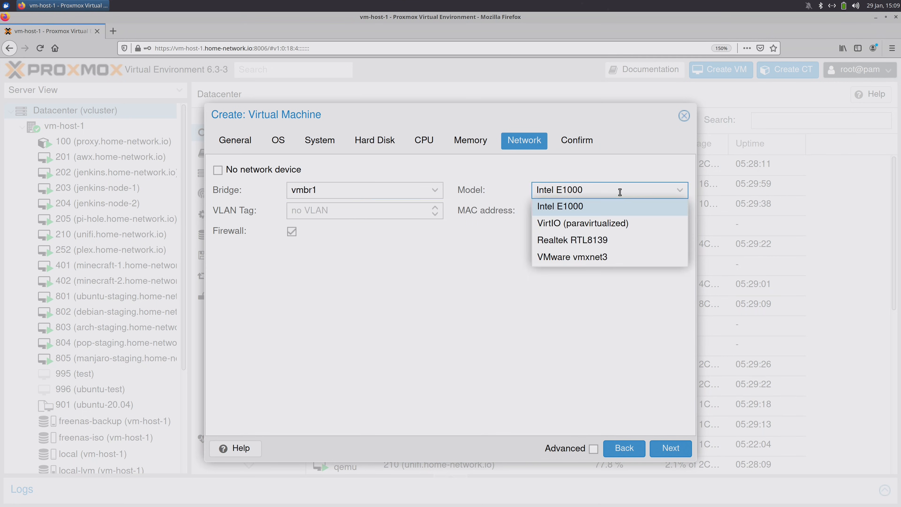
{"action": "left_click", "coordinate": [645, 230]}
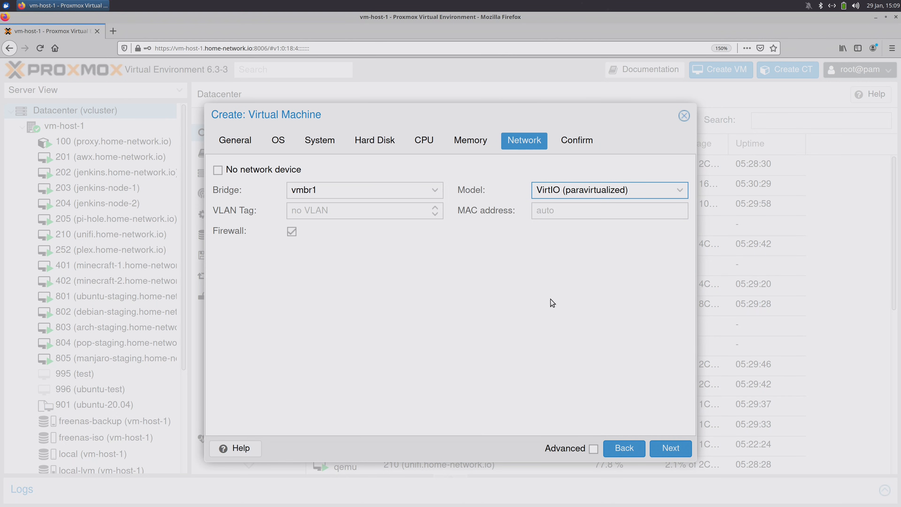
{"action": "left_click", "coordinate": [670, 448]}
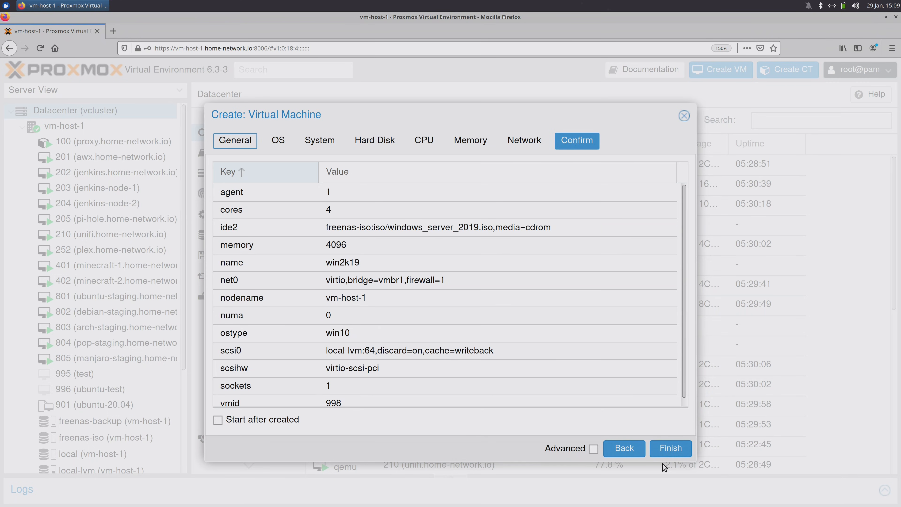
- Finish creating VM 998 win2k19 and view its Hardware device list
{"action": "left_click", "coordinate": [670, 447]}
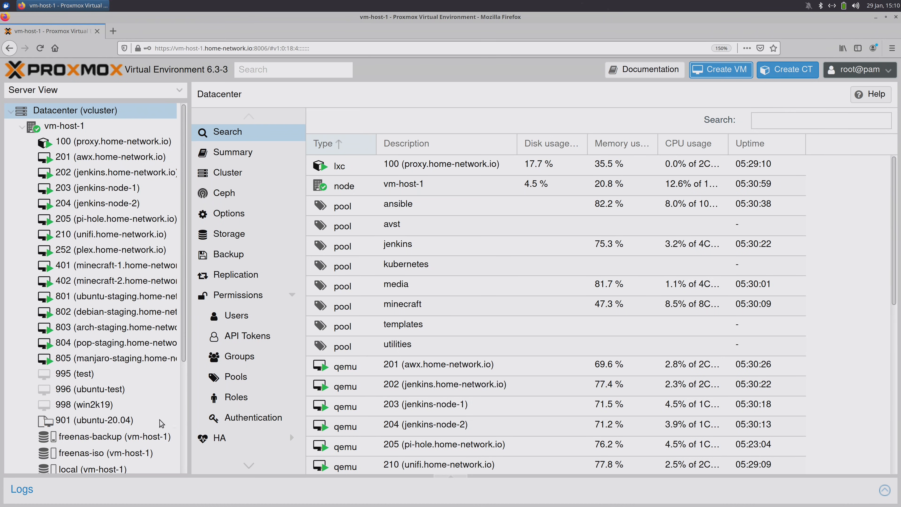
{"action": "left_click", "coordinate": [121, 404]}
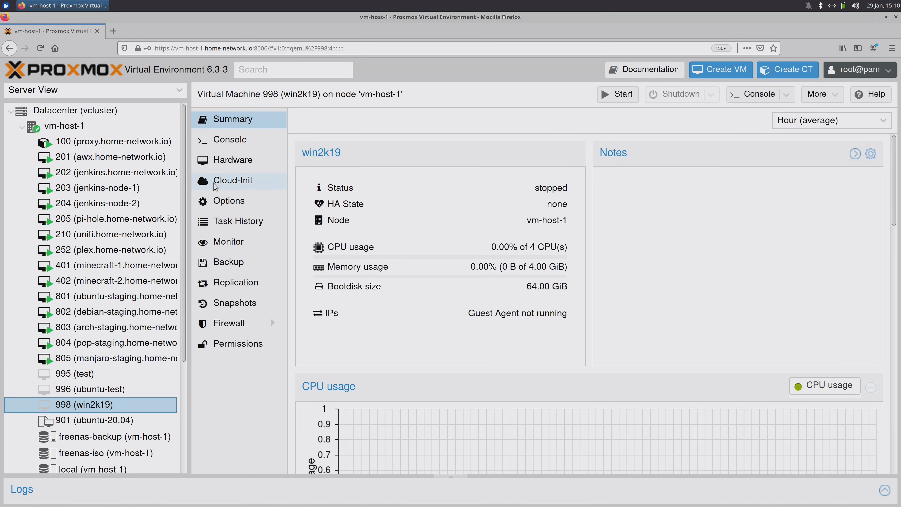
{"action": "left_click", "coordinate": [231, 163]}
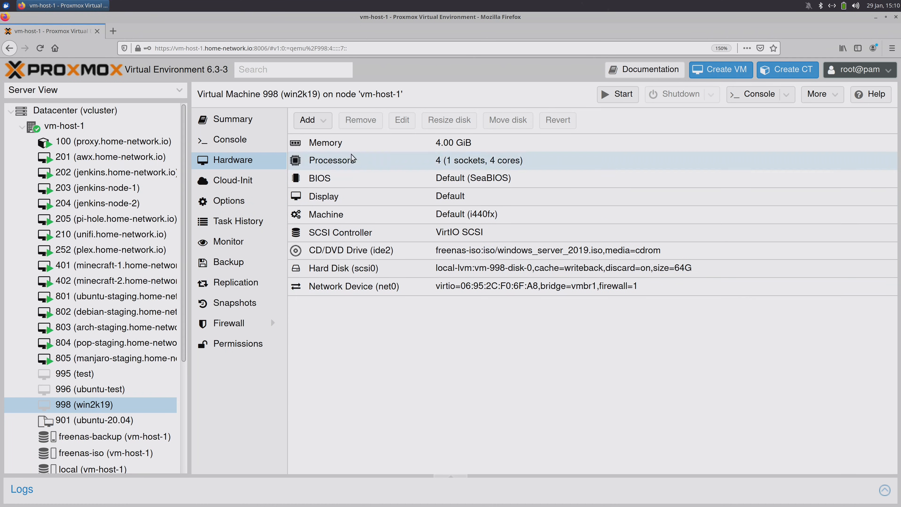
{"action": "left_click", "coordinate": [308, 120]}
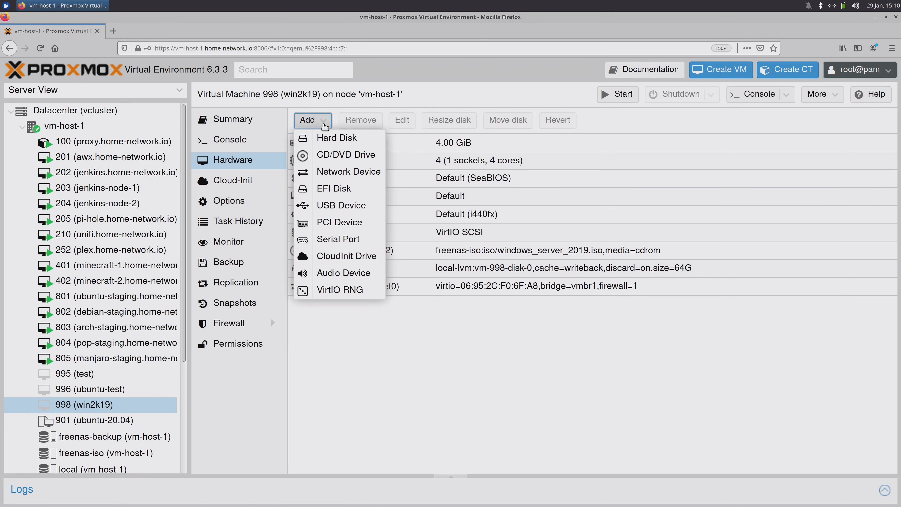
- Add a CD/DVD drive on IDE 3 with virtio-win-0.1.185.iso from freenas-iso storage
{"action": "left_click", "coordinate": [365, 159]}
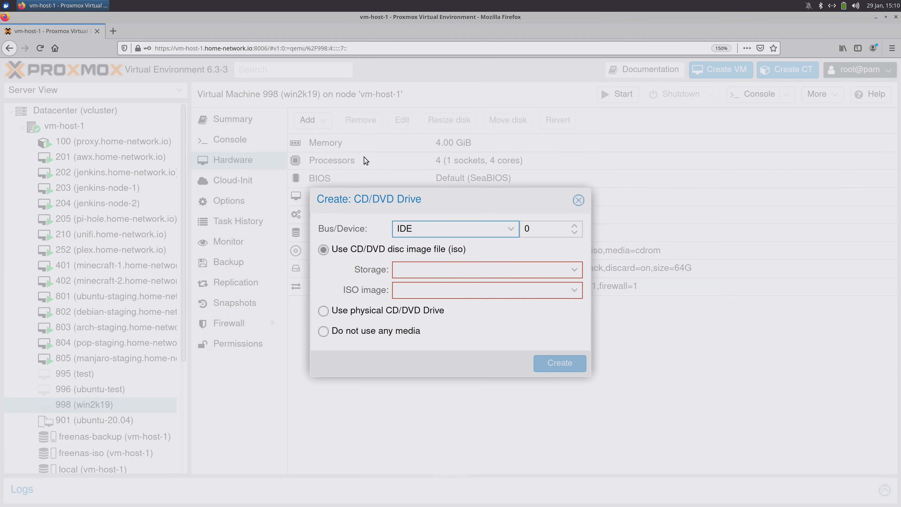
{"action": "left_click", "coordinate": [575, 225]}
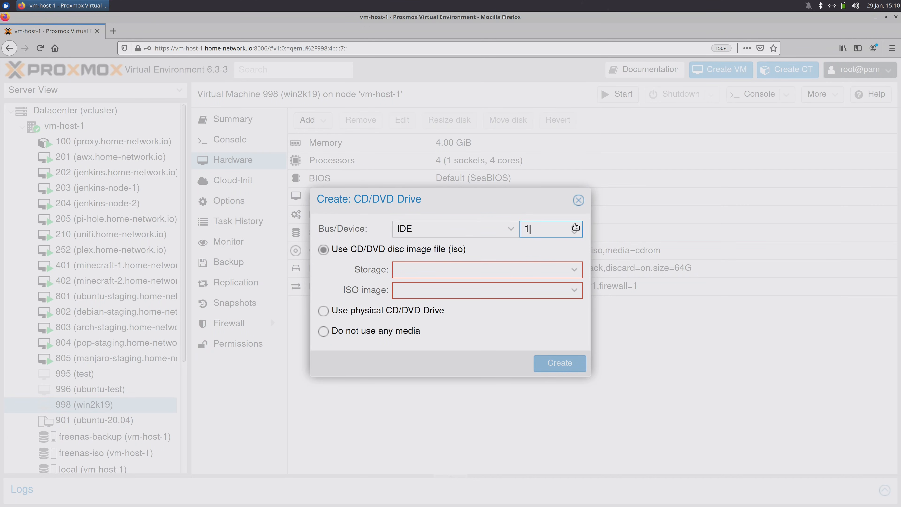
{"action": "left_click", "coordinate": [575, 224]}
{"action": "left_click", "coordinate": [575, 225]}
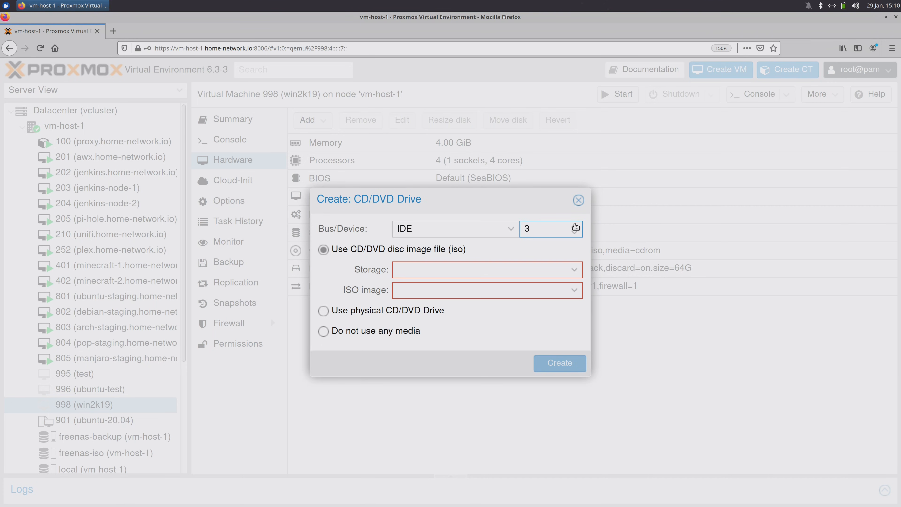
{"action": "left_click", "coordinate": [575, 271]}
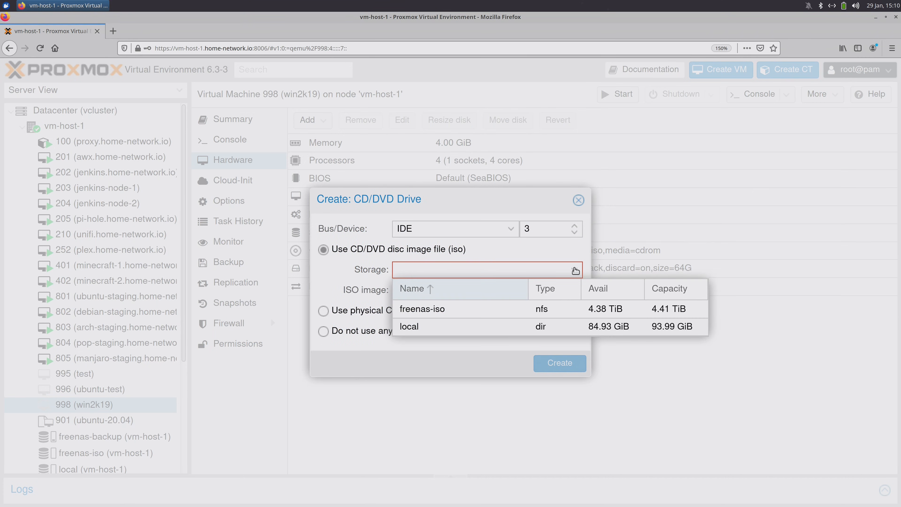
{"action": "left_click", "coordinate": [468, 310]}
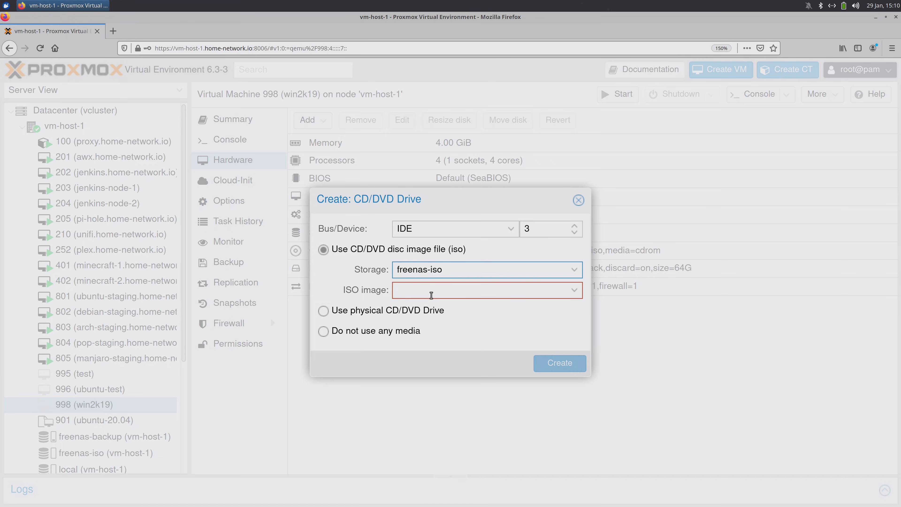
{"action": "left_click", "coordinate": [573, 291]}
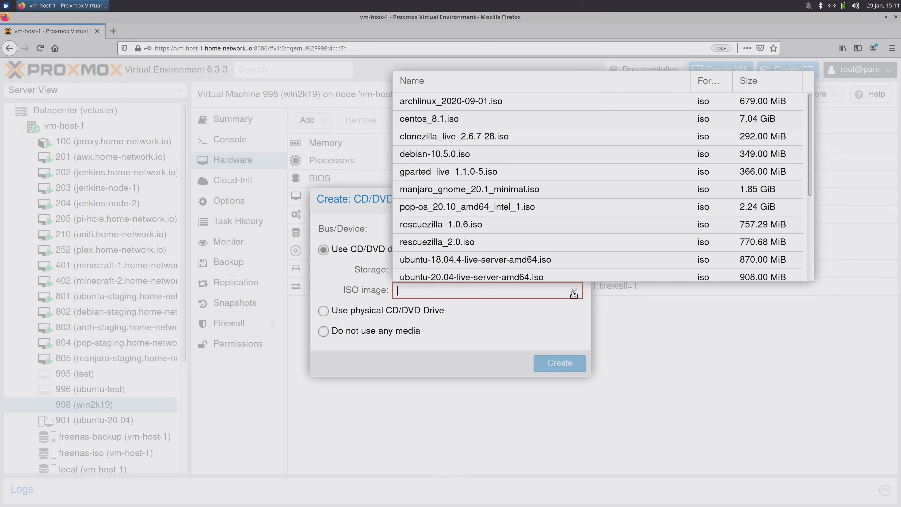
{"action": "scroll", "coordinate": [572, 248], "scroll_direction": "down", "scroll_amount": 5}
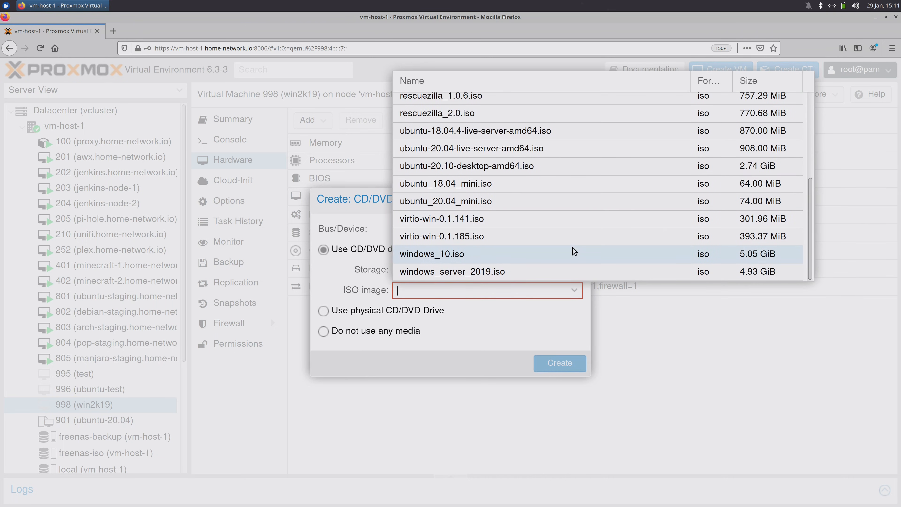
{"action": "left_click", "coordinate": [456, 242]}
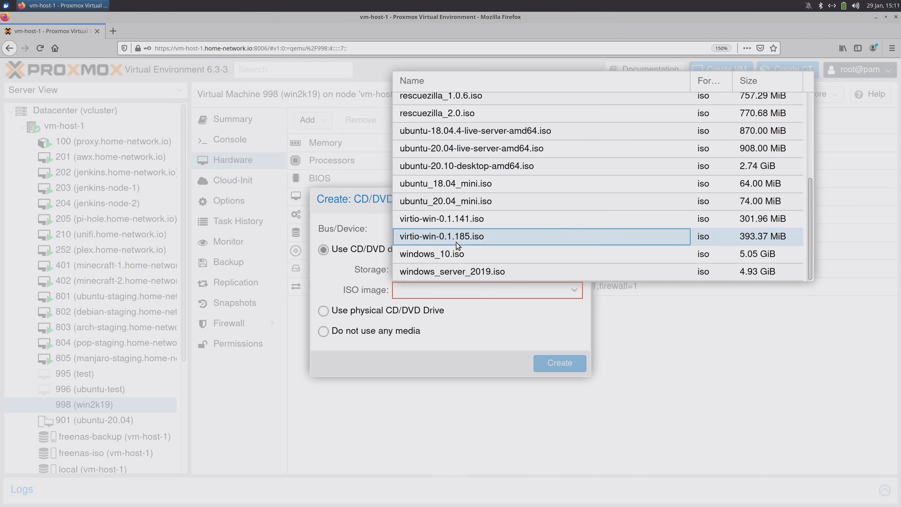
{"action": "left_click", "coordinate": [544, 369]}
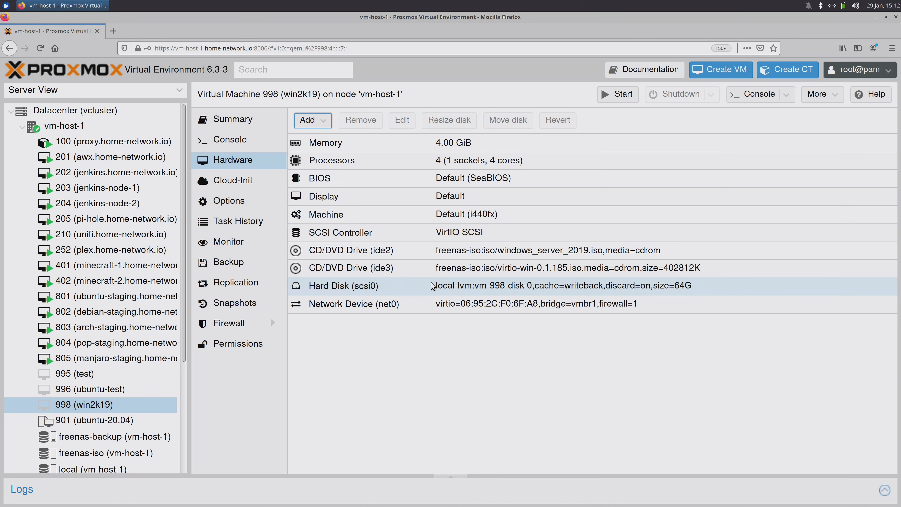
{"action": "left_click", "coordinate": [113, 32]}
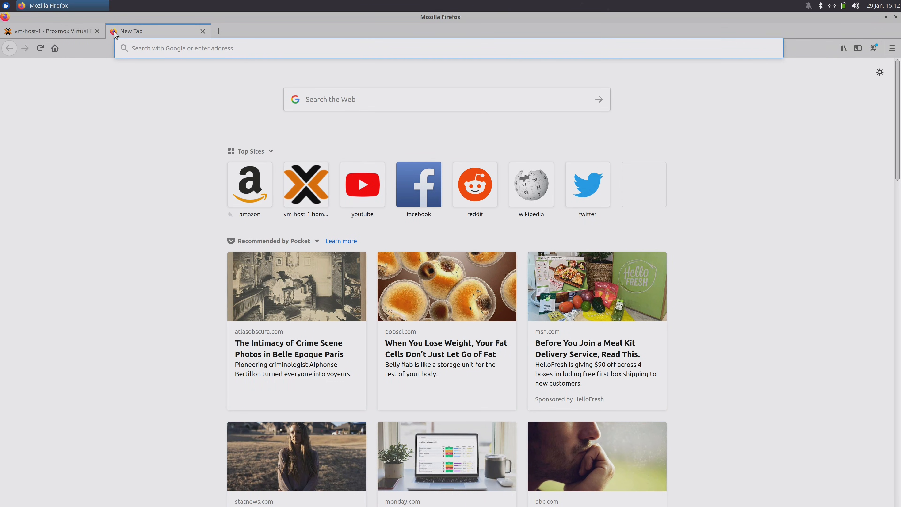
- Go to the Fedora Docs virtIO drivers page and follow its link to the virtio-win GitHub README
{"action": "type", "text": "https://docs.fedoraproject.org/en-US/quick-docs/creating-windows-virtual-machines-using-virtio-drivers/index.html#virtio-win-direct-downloads"}
{"action": "key", "text": "Return"}
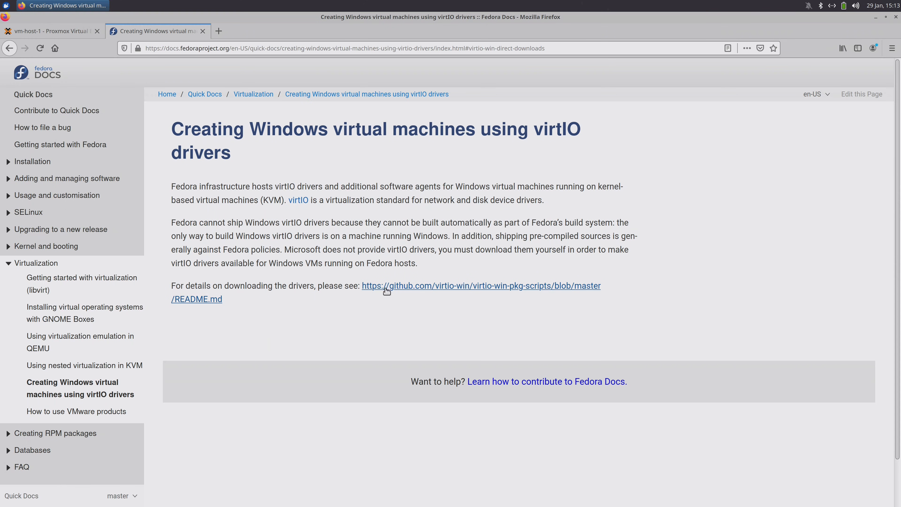
{"action": "left_click", "coordinate": [443, 286]}
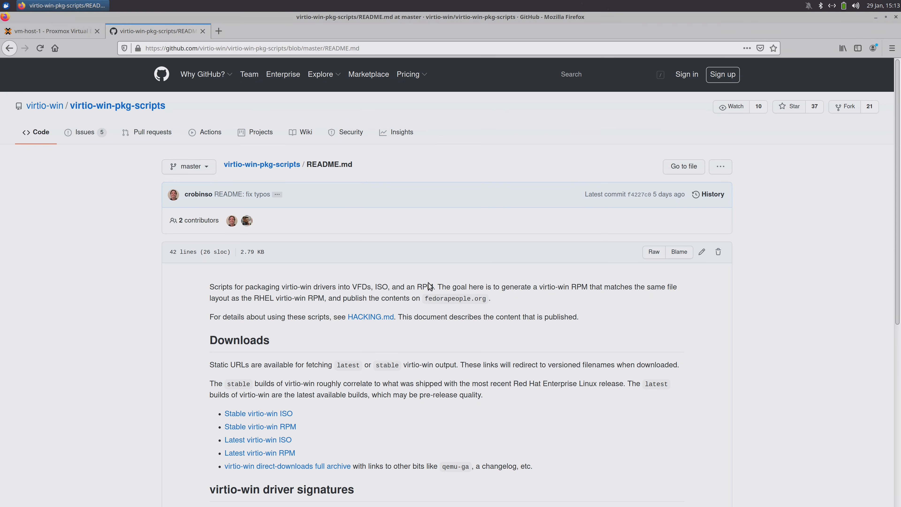
- Scroll to the virtio-win Downloads section, then return to the Proxmox tab
{"action": "scroll", "coordinate": [429, 285], "scroll_direction": "down", "scroll_amount": 5}
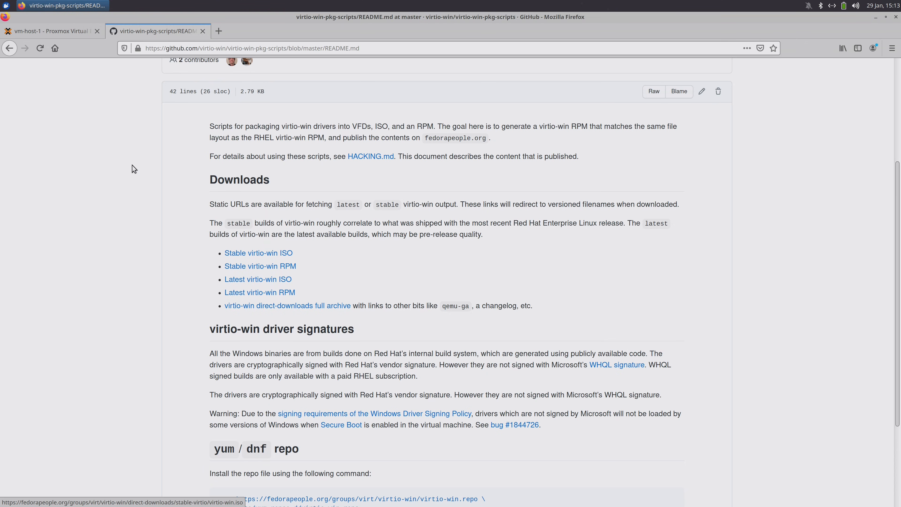
{"action": "left_click", "coordinate": [67, 31]}
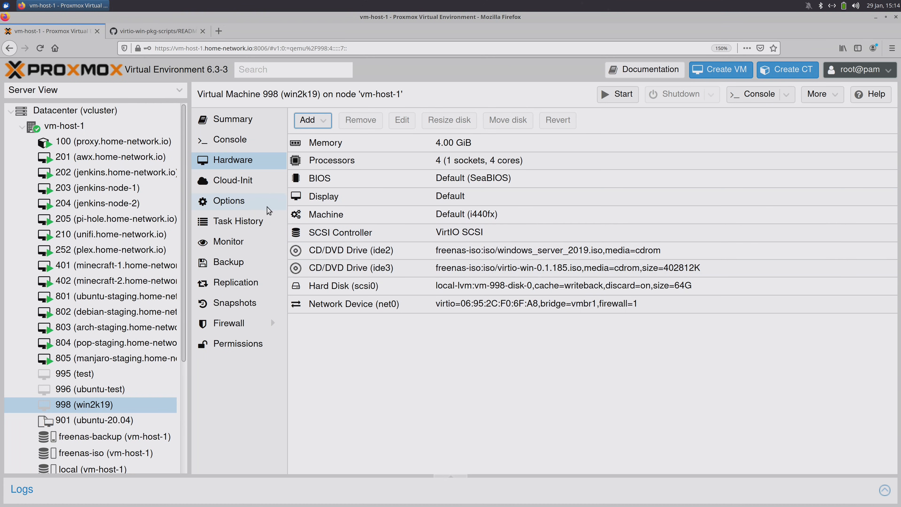
- Turn on Start at boot in VM 998's Options so it shows Yes
{"action": "left_click", "coordinate": [251, 207]}
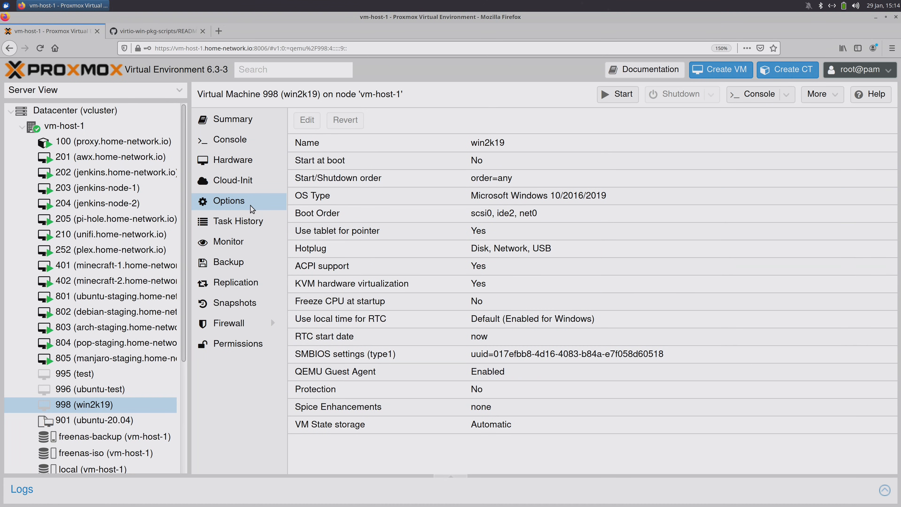
{"action": "left_click", "coordinate": [376, 165]}
{"action": "left_click", "coordinate": [312, 121]}
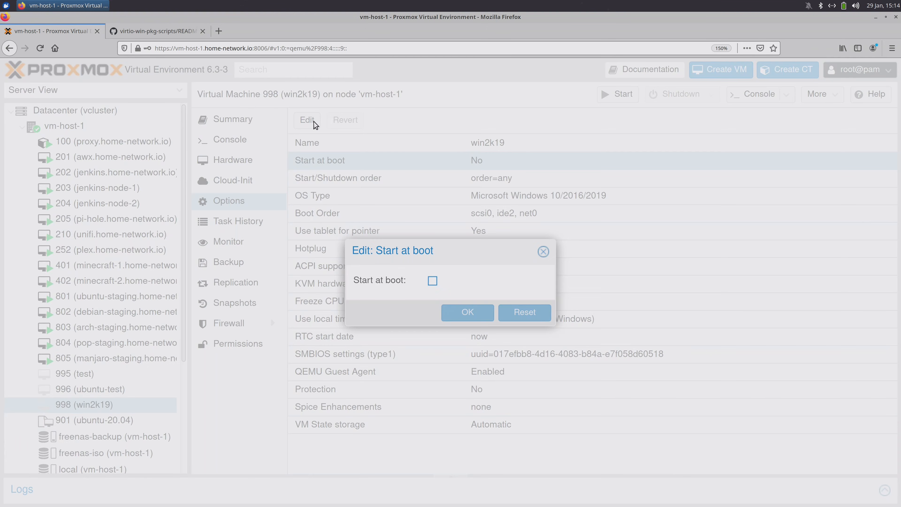
{"action": "left_click", "coordinate": [432, 281]}
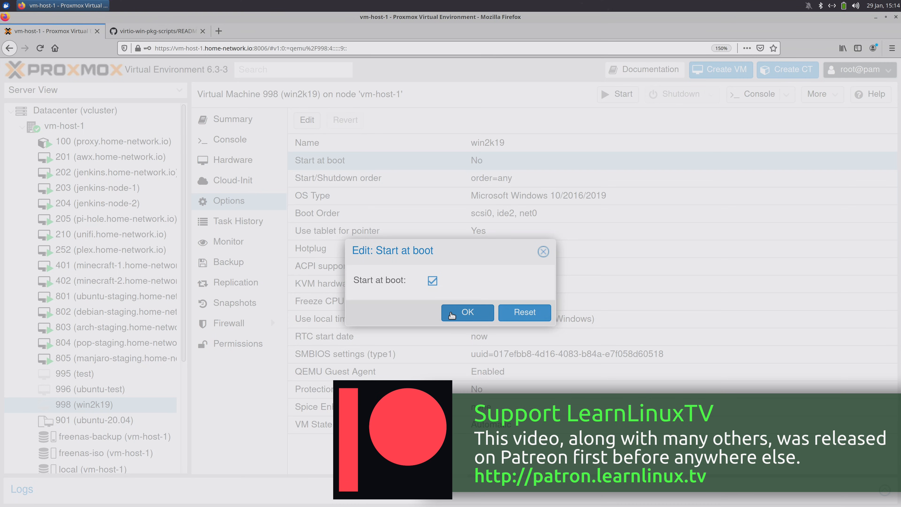
{"action": "left_click", "coordinate": [451, 315]}
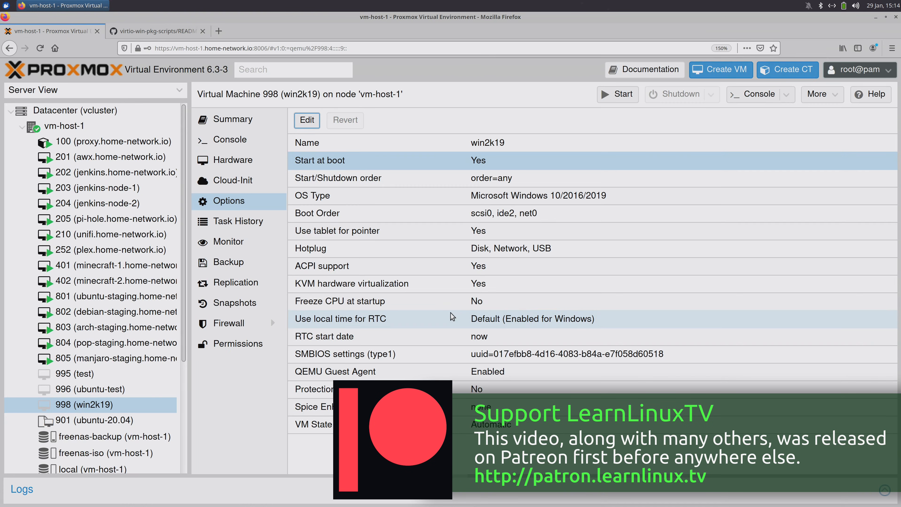
- Start VM 998 from its tree context menu and open its console
{"action": "right_click", "coordinate": [144, 401]}
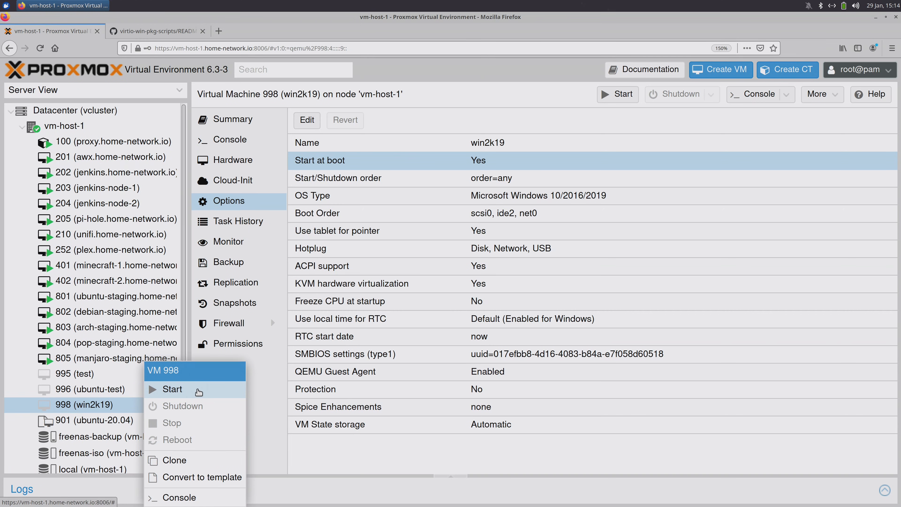
{"action": "left_click", "coordinate": [197, 390]}
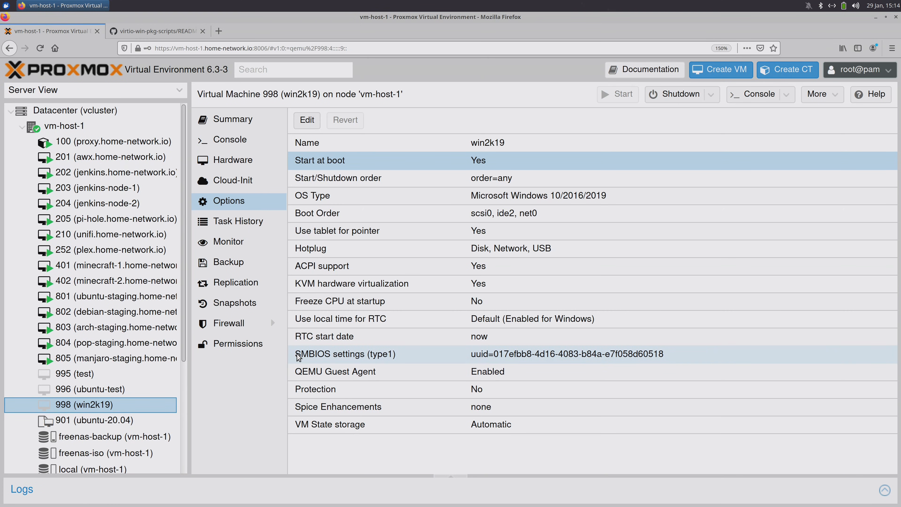
{"action": "left_click", "coordinate": [238, 143]}
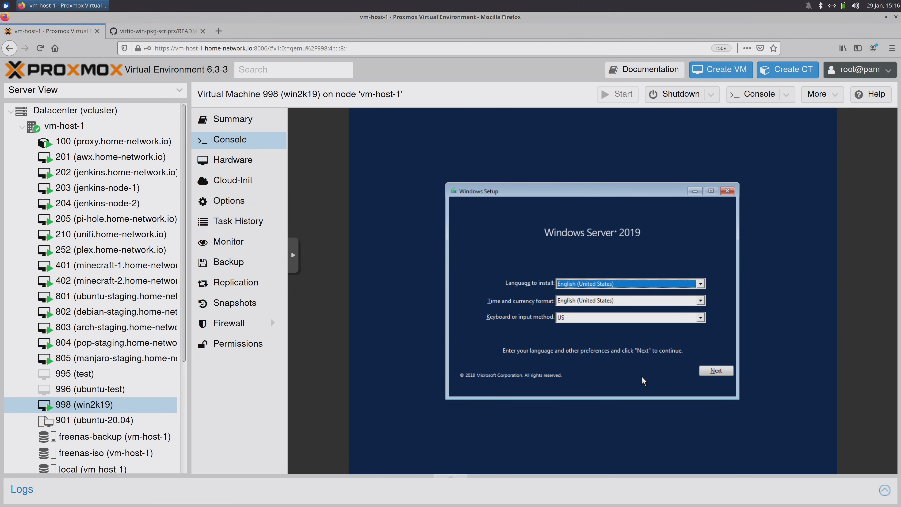
- Keep default setup language, pick Standard Evaluation (Desktop Experience), and accept the license terms
{"action": "left_click", "coordinate": [704, 372]}
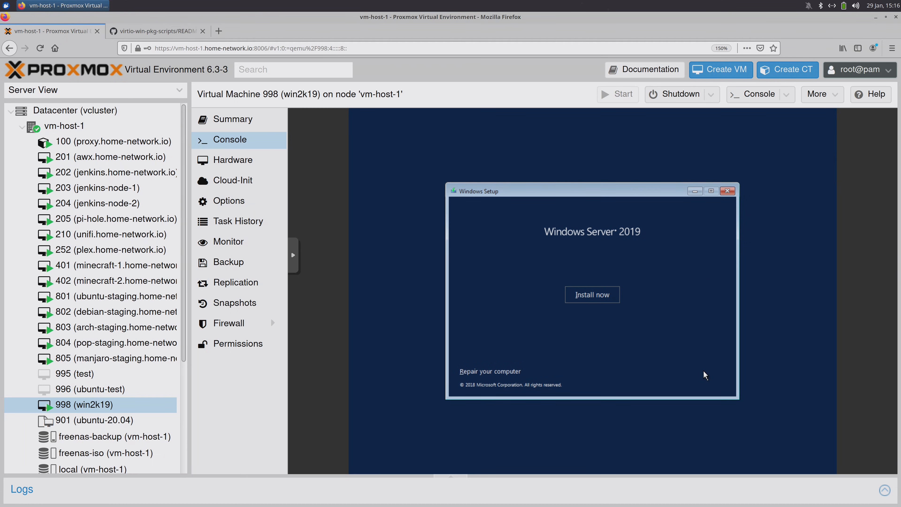
{"action": "left_click", "coordinate": [607, 298]}
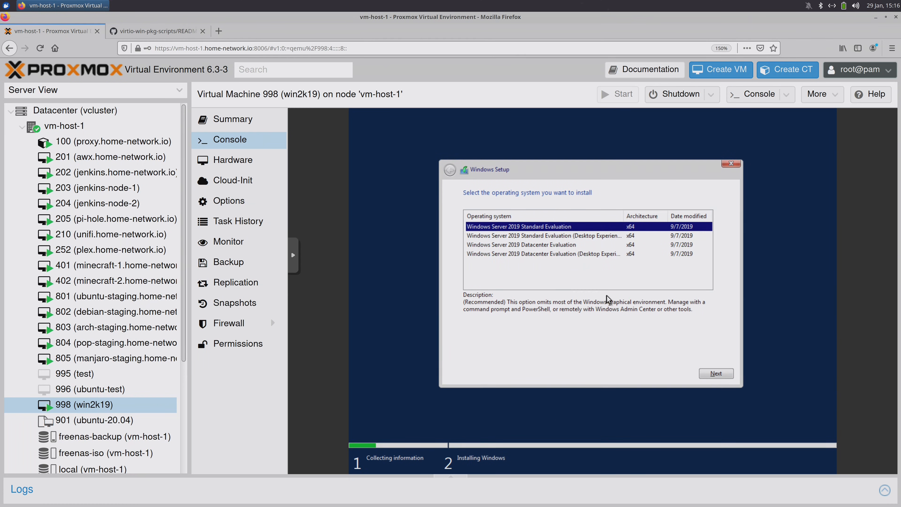
{"action": "left_click", "coordinate": [609, 236]}
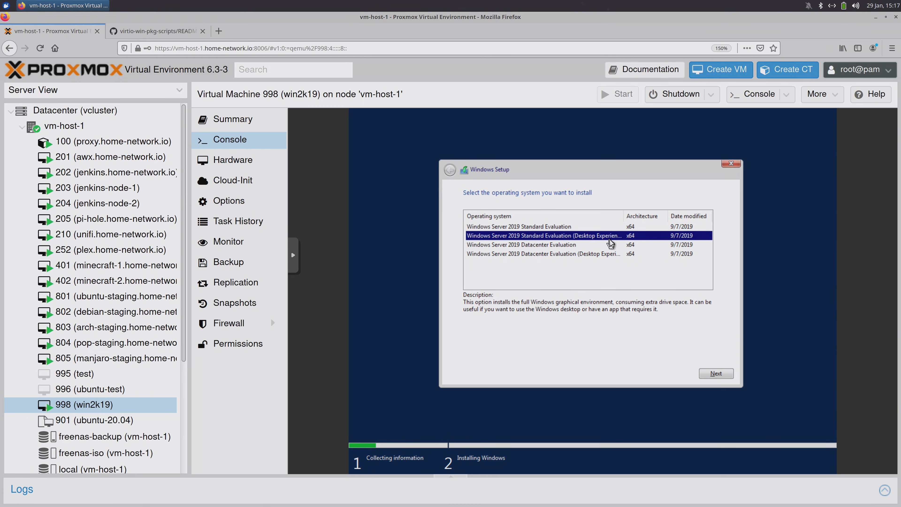
{"action": "left_click", "coordinate": [618, 229]}
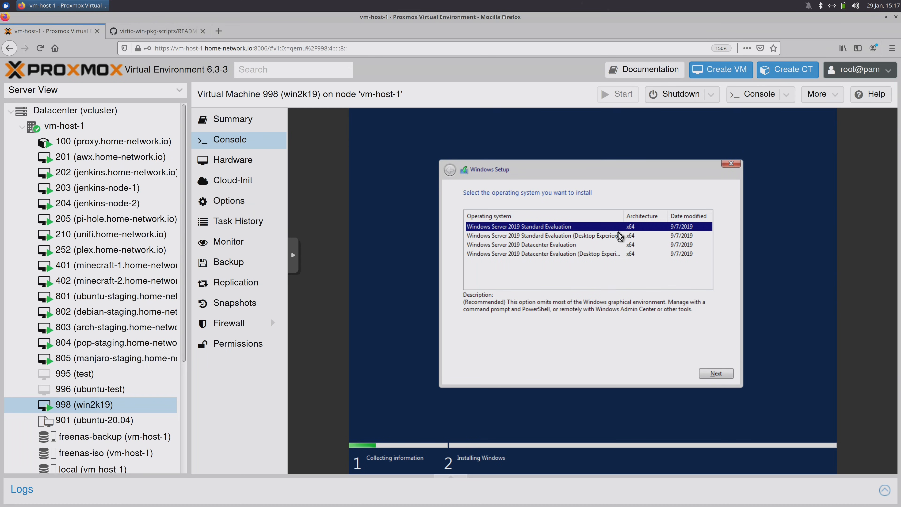
{"action": "left_click", "coordinate": [616, 240]}
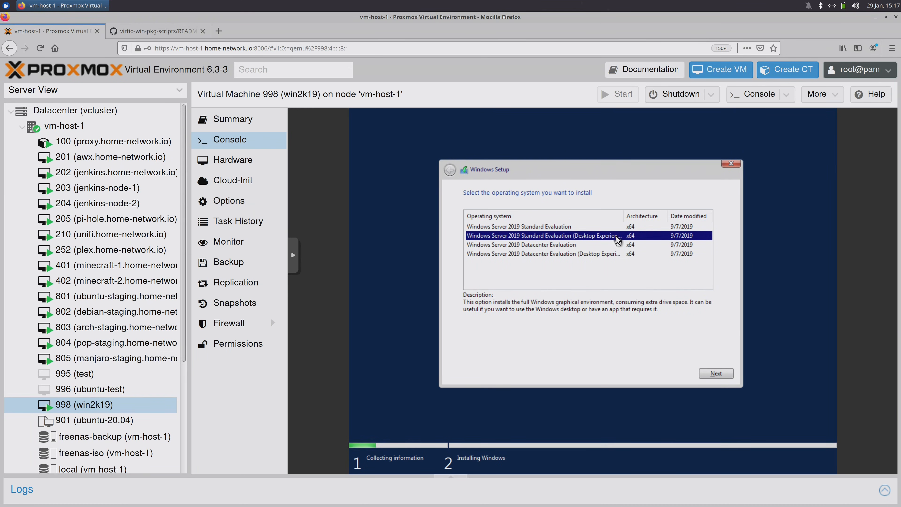
{"action": "left_click", "coordinate": [710, 373]}
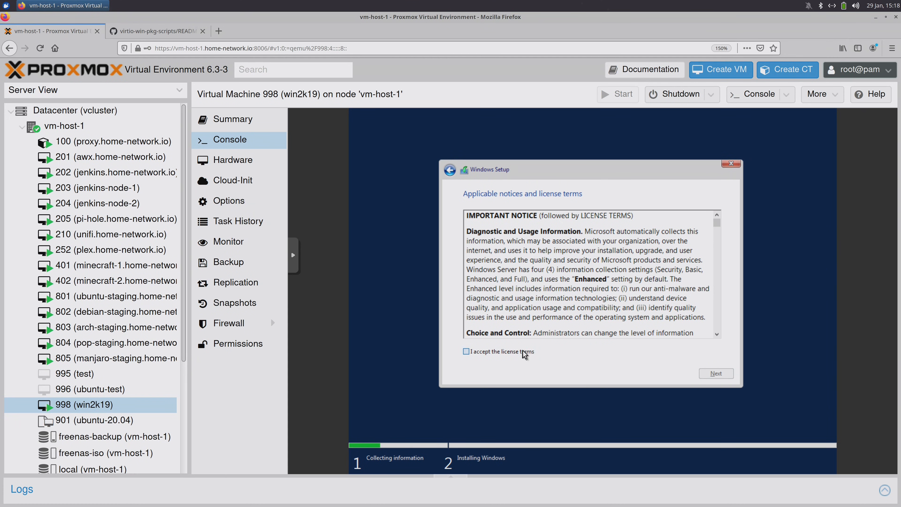
{"action": "left_click", "coordinate": [524, 353]}
- Continue past the license terms and choose 'Custom: Install Windows only (advanced)'
{"action": "left_click", "coordinate": [707, 371]}
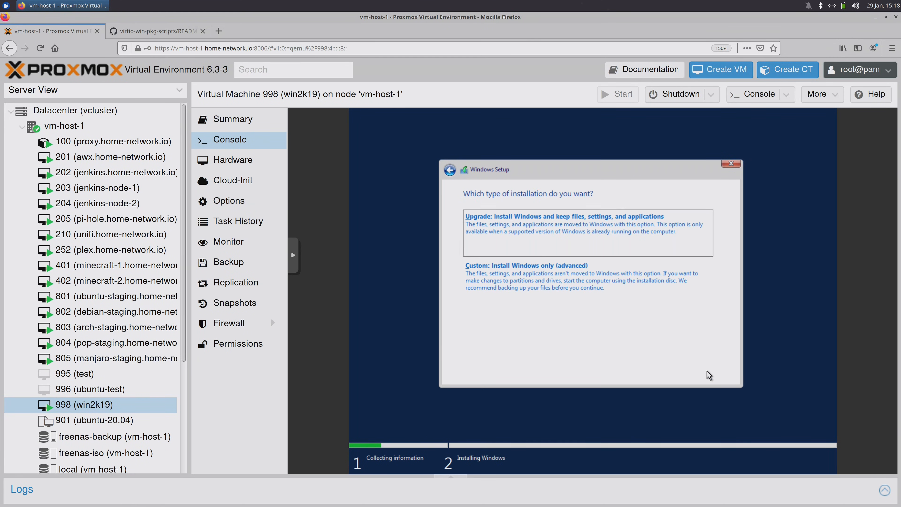
{"action": "left_click", "coordinate": [630, 281]}
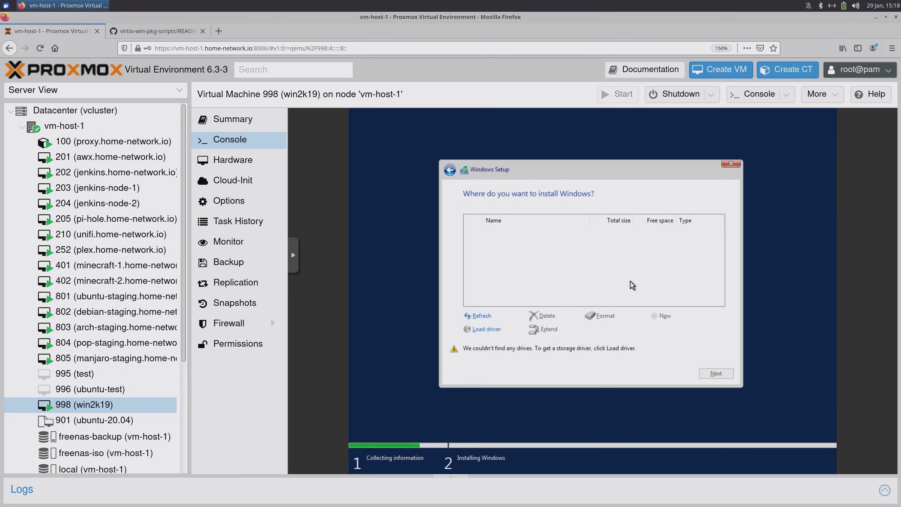
- Load a storage driver from E:\vioscsi\2k19\amd64 on the virtio-win CD
{"action": "left_click", "coordinate": [496, 328]}
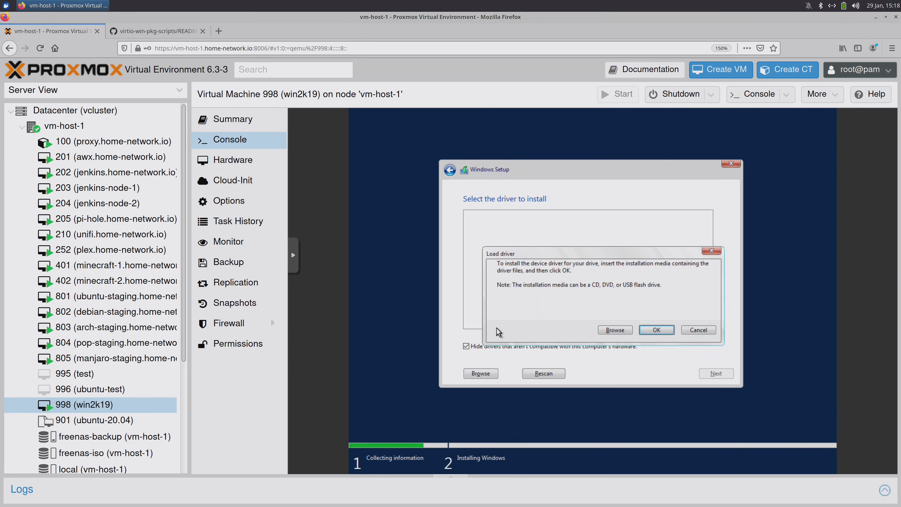
{"action": "left_click", "coordinate": [610, 329]}
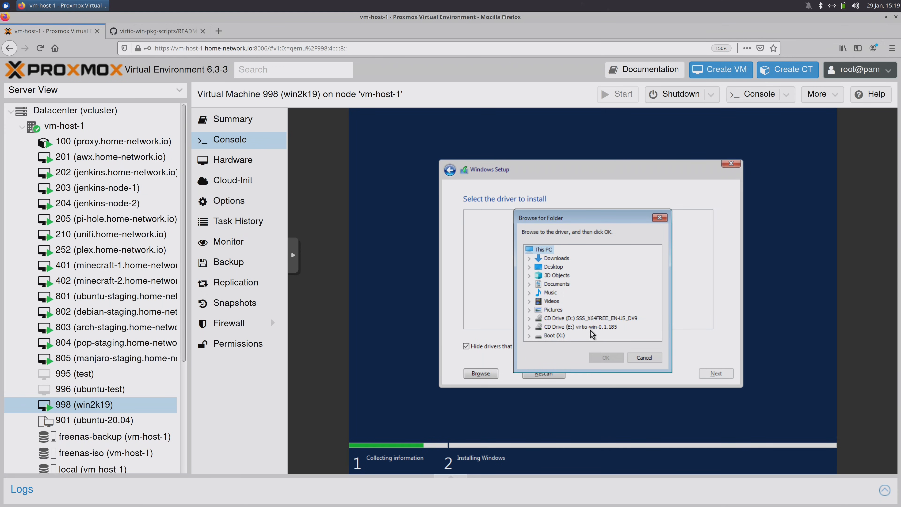
{"action": "left_click", "coordinate": [528, 326]}
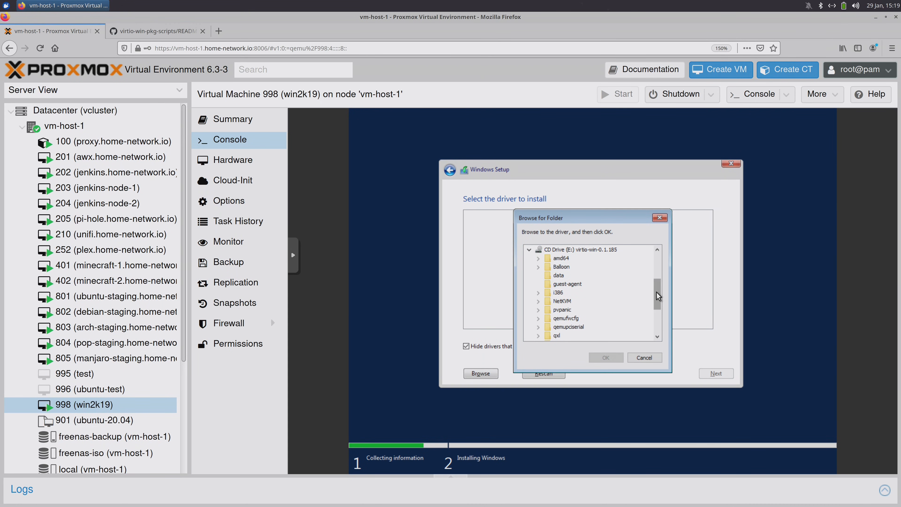
{"action": "left_click_drag", "start_coordinate": [656, 291], "coordinate": [589, 315]}
{"action": "left_click", "coordinate": [539, 309]}
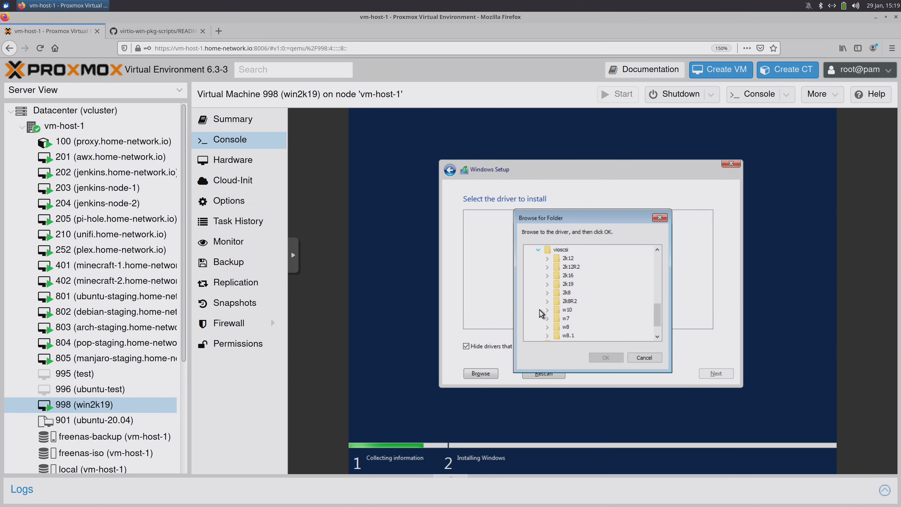
{"action": "left_click", "coordinate": [547, 284]}
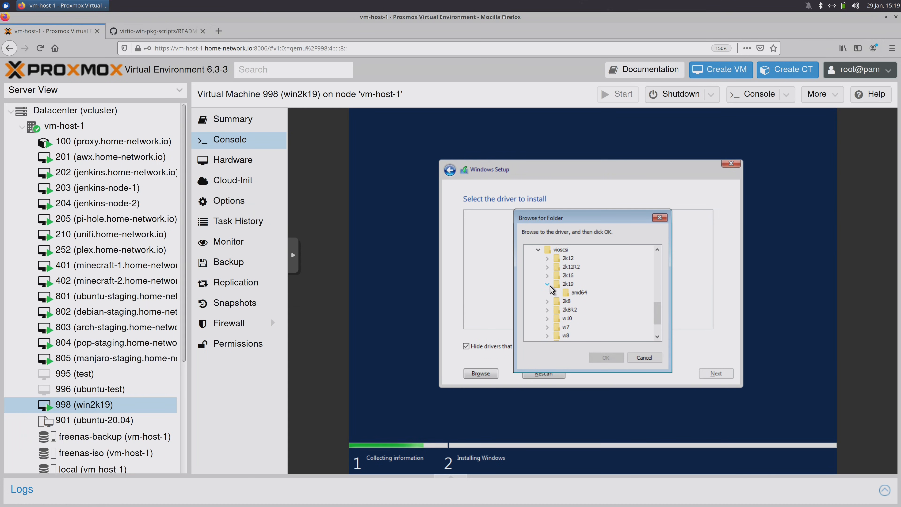
{"action": "left_click", "coordinate": [583, 293]}
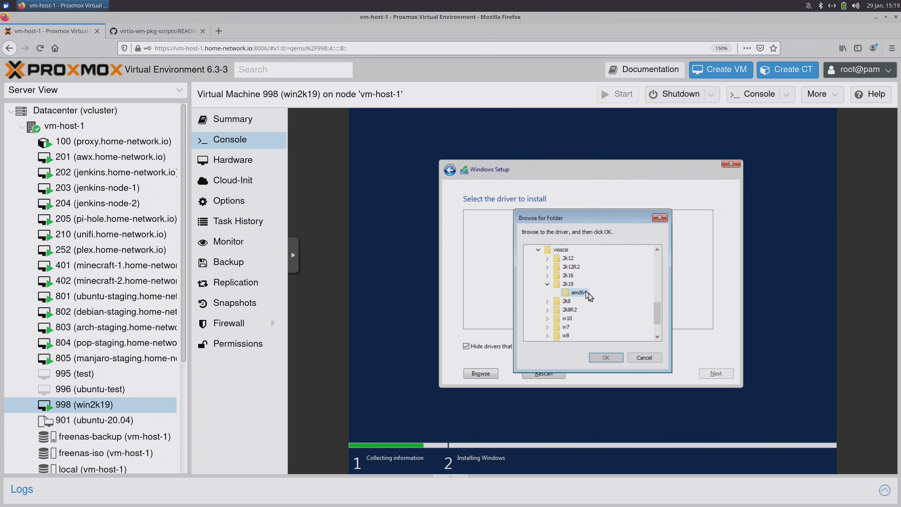
{"action": "left_click", "coordinate": [609, 357]}
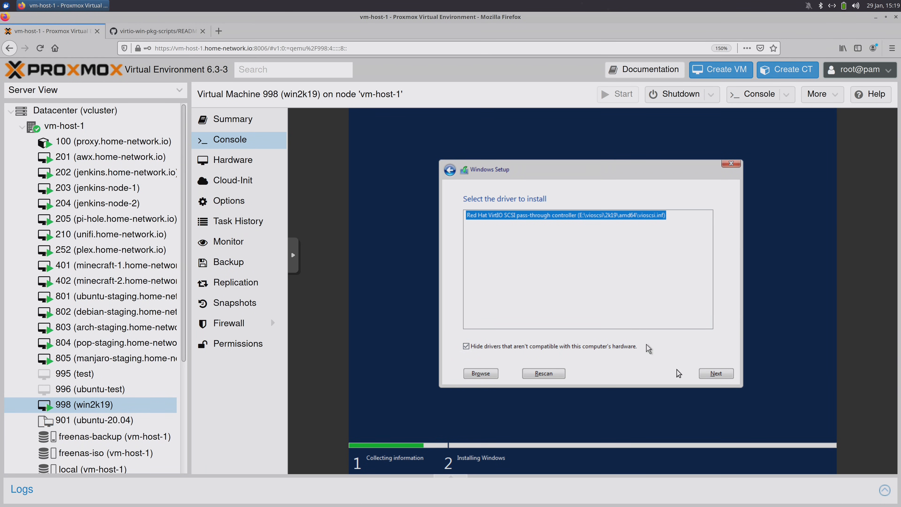
- Install the Red Hat VirtIO SCSI driver, then install Windows on Drive 0's 64.0 GB unallocated space
{"action": "left_click", "coordinate": [707, 374]}
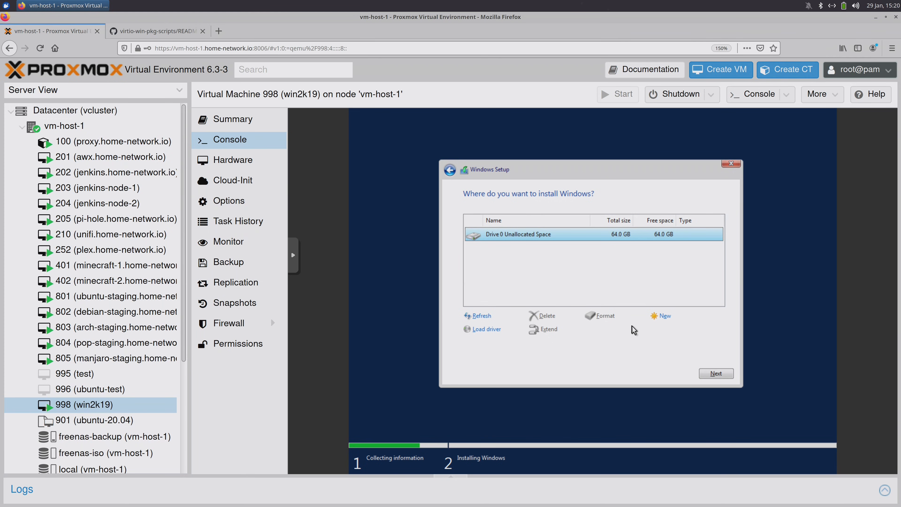
{"action": "left_click", "coordinate": [713, 374]}
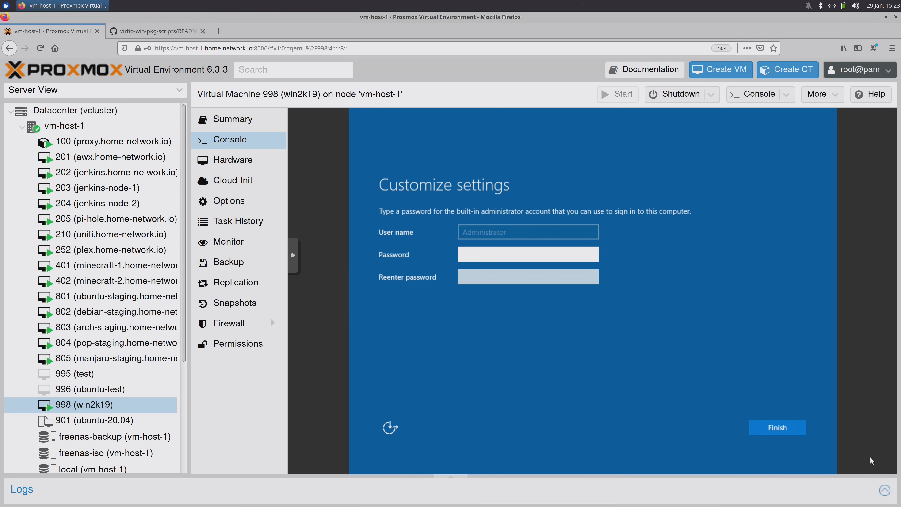
- Enter and re-enter the Administrator password, then finish setup
{"action": "type", "text": "•••••••••"}
{"action": "key", "text": "Tab"}
{"action": "type", "text": "••••••••"}
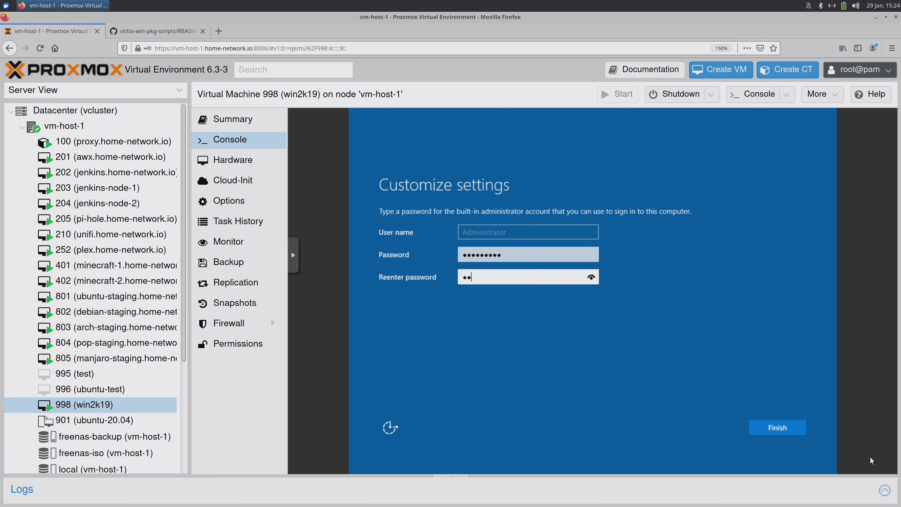
{"action": "type", "text": "••"}
{"action": "left_click", "coordinate": [798, 431]}
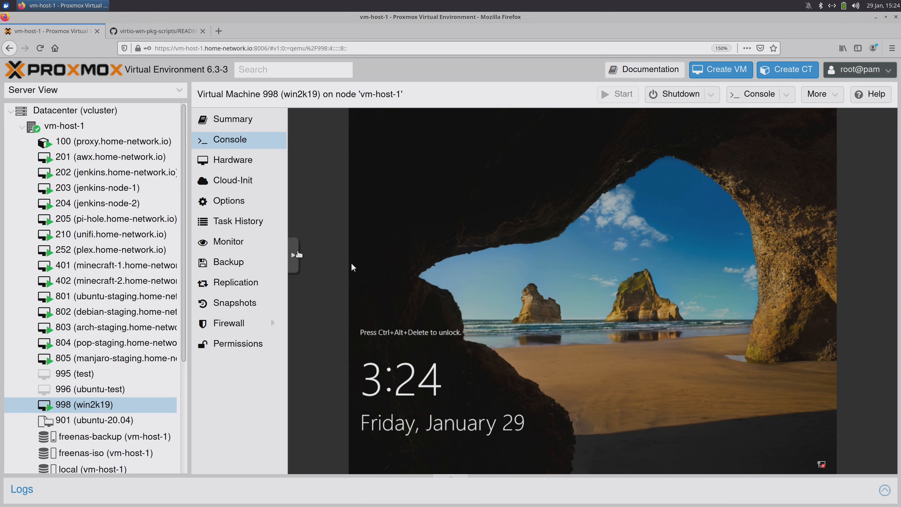
- Send Ctrl-Alt-Del to the guest through the noVNC sidebar's extra keys
{"action": "left_click", "coordinate": [298, 253]}
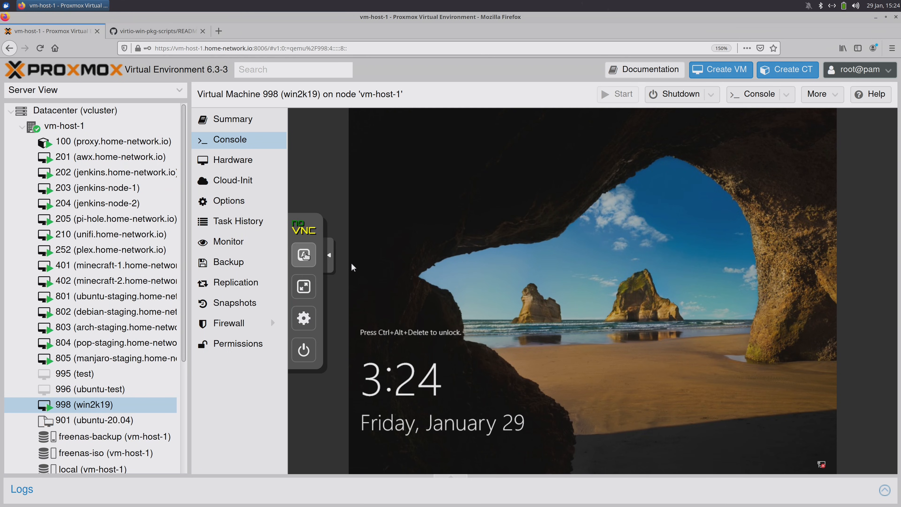
{"action": "left_click", "coordinate": [305, 254]}
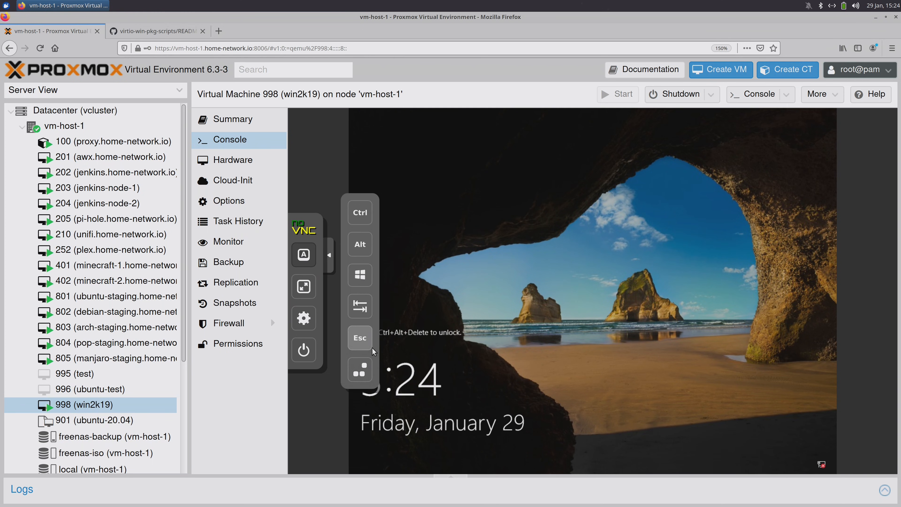
{"action": "left_click", "coordinate": [364, 376]}
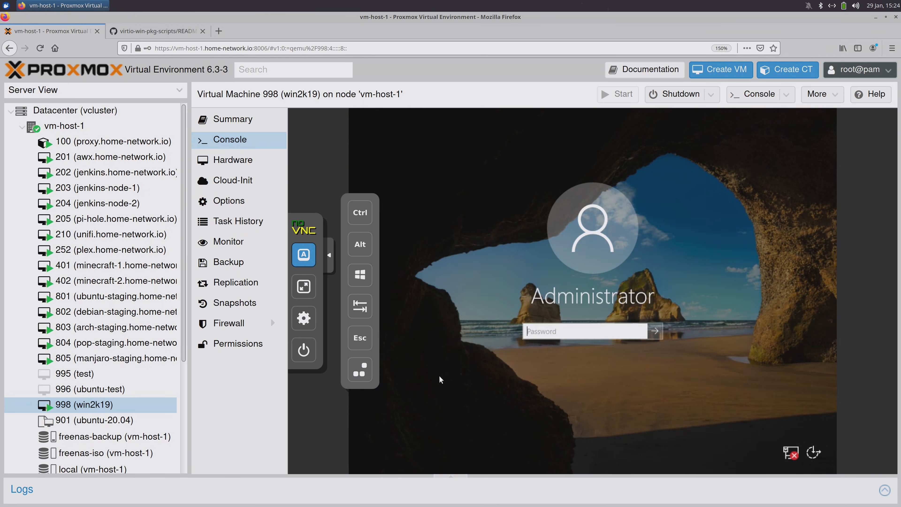
{"action": "left_click", "coordinate": [330, 254]}
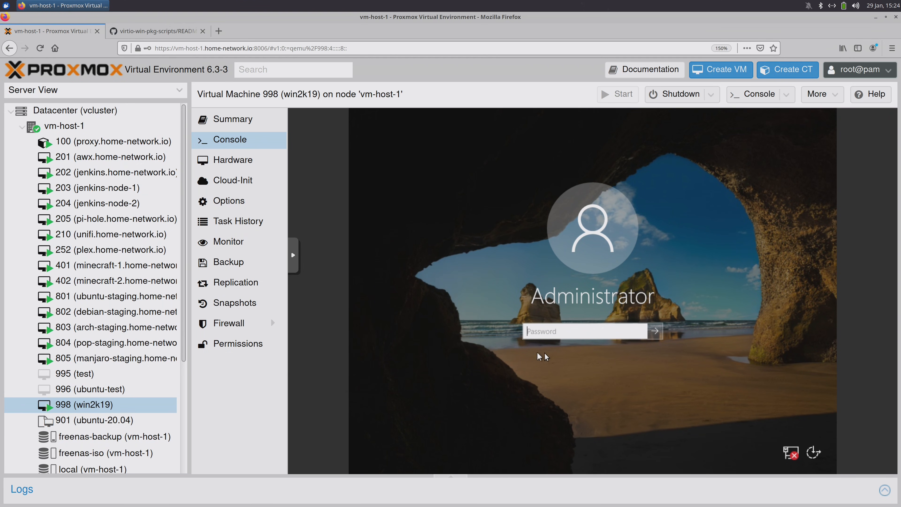
- Sign in with the Administrator password and dismiss the Windows Admin Center notice
{"action": "type", "text": "••••••••••"}
{"action": "key", "text": "Return"}
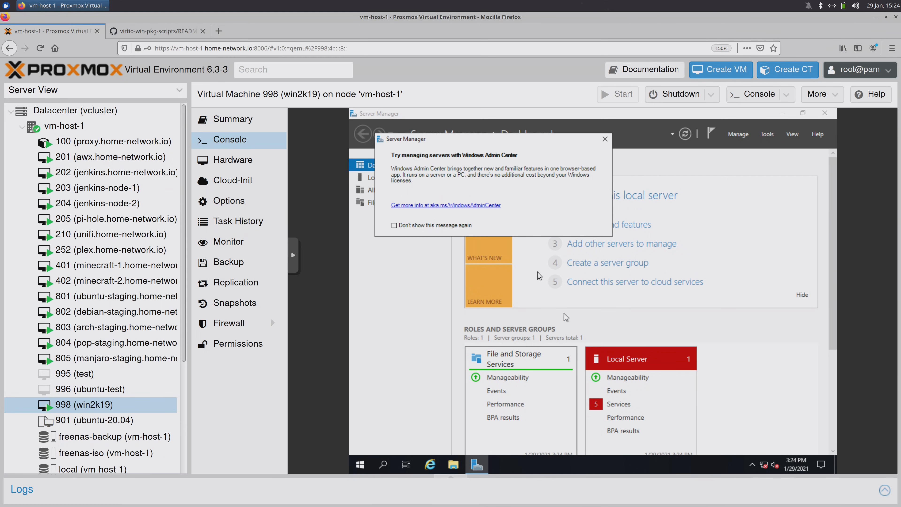
{"action": "left_click", "coordinate": [605, 139]}
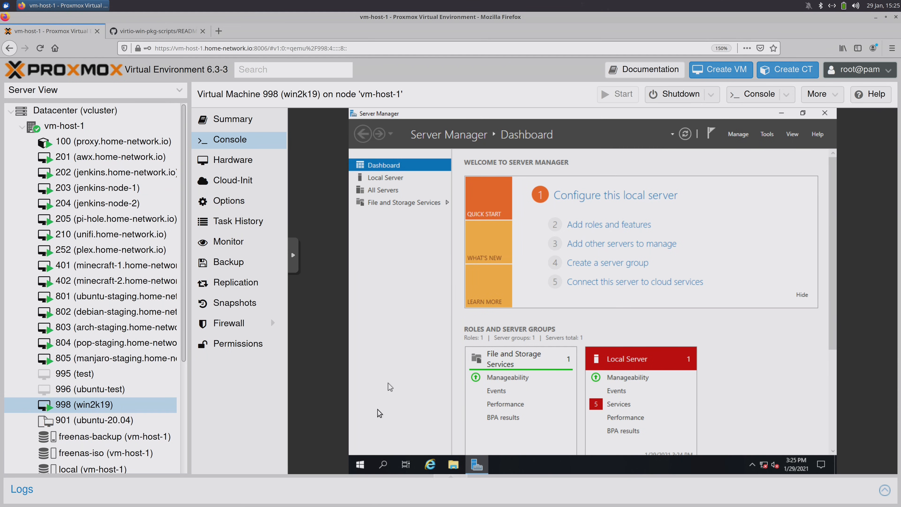
- Open Device Manager and start a manual driver update for the Ethernet Controller
{"action": "right_click", "coordinate": [359, 465]}
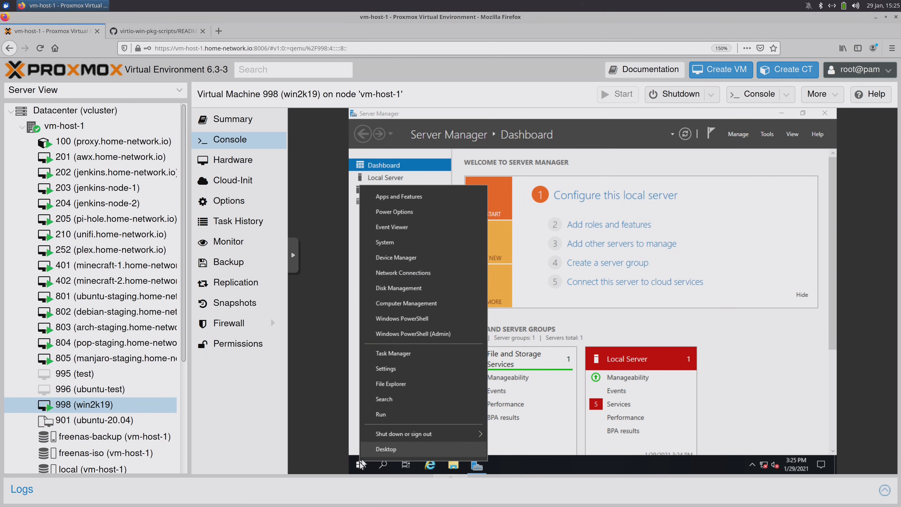
{"action": "left_click", "coordinate": [429, 261]}
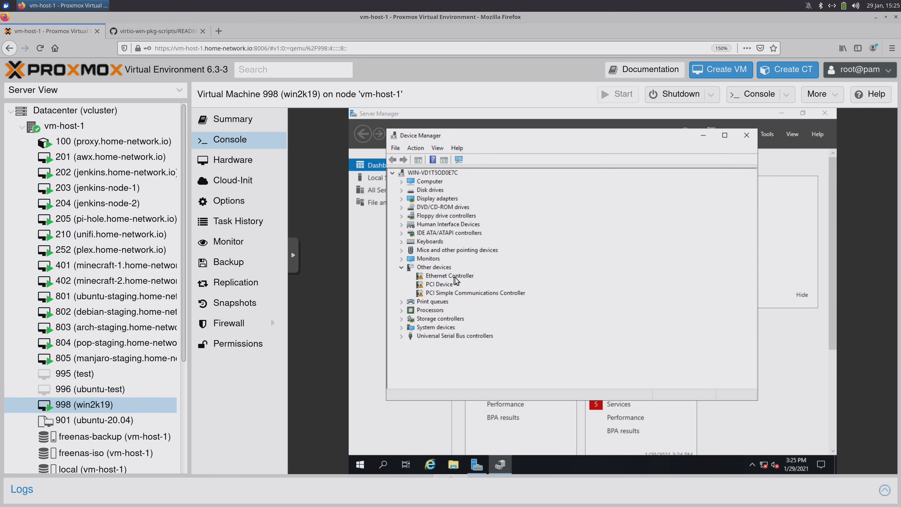
{"action": "right_click", "coordinate": [466, 277]}
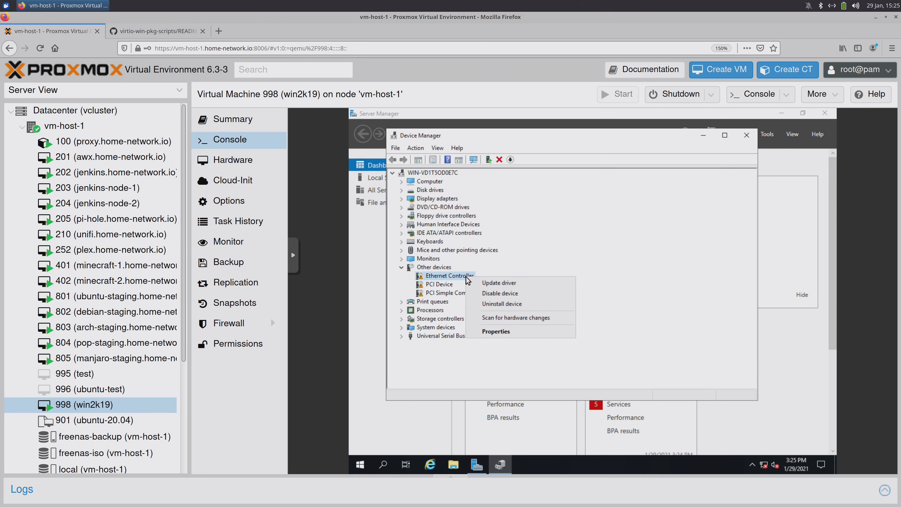
{"action": "left_click", "coordinate": [522, 283]}
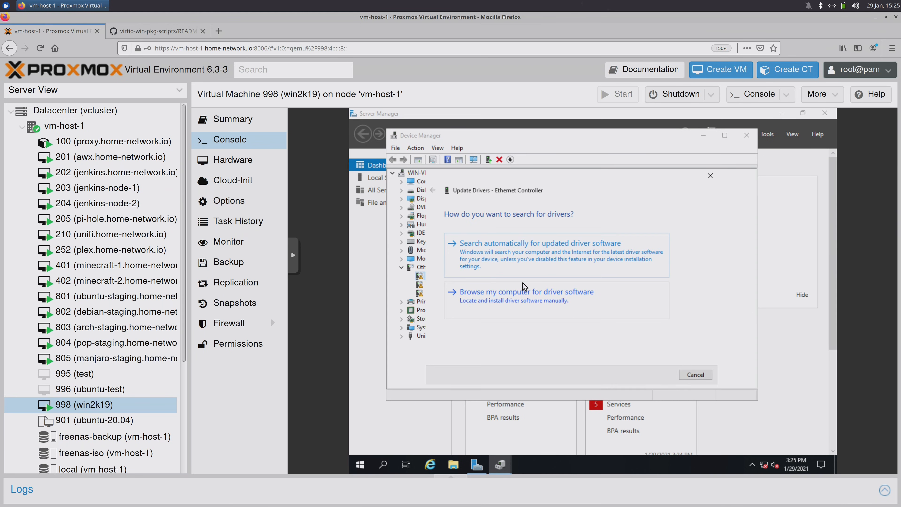
{"action": "left_click", "coordinate": [524, 298]}
{"action": "left_click", "coordinate": [662, 250]}
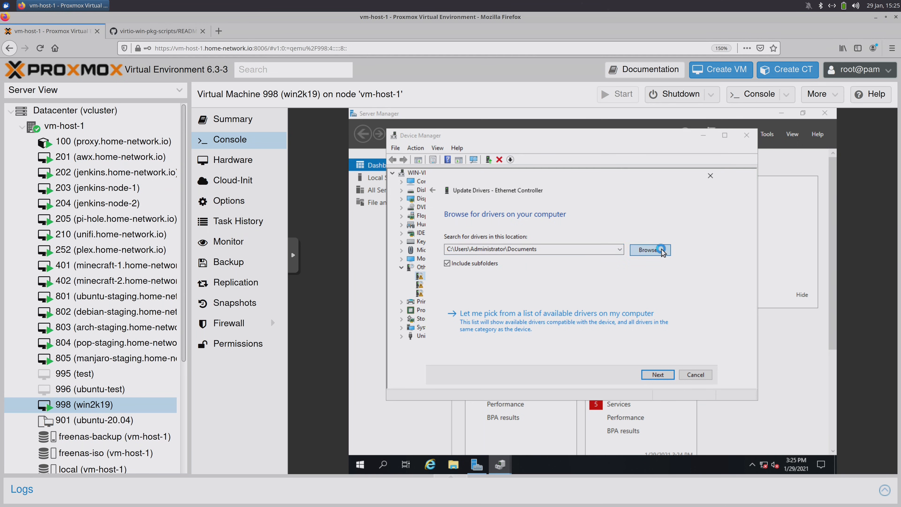
- Search the virtio-win E:\ drive, install the Red Hat VirtIO Ethernet driver, and allow network discovery
{"action": "left_click_drag", "start_coordinate": [658, 262], "coordinate": [659, 294]}
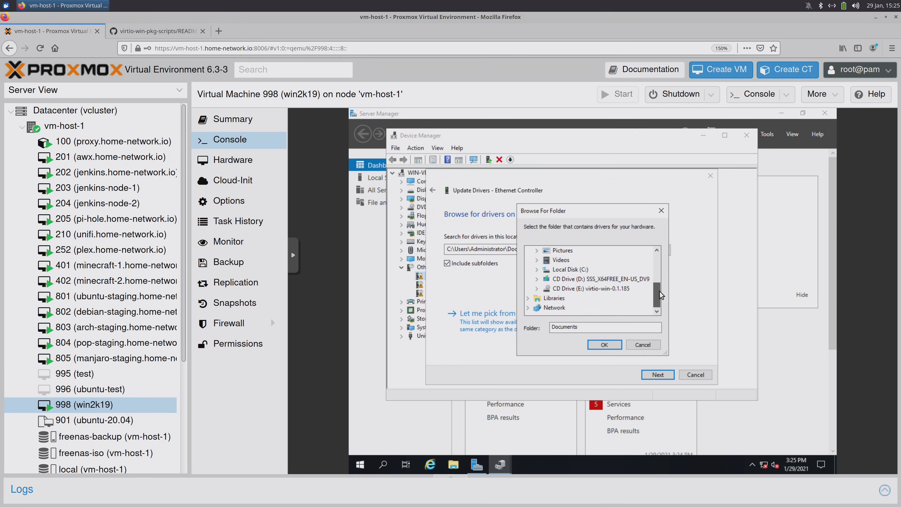
{"action": "double_click", "coordinate": [590, 288]}
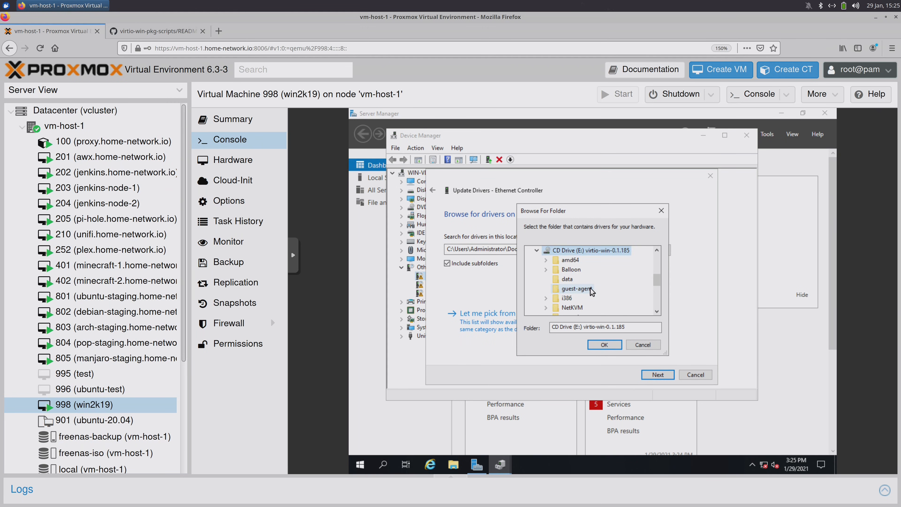
{"action": "left_click", "coordinate": [602, 344]}
{"action": "left_click", "coordinate": [470, 249]}
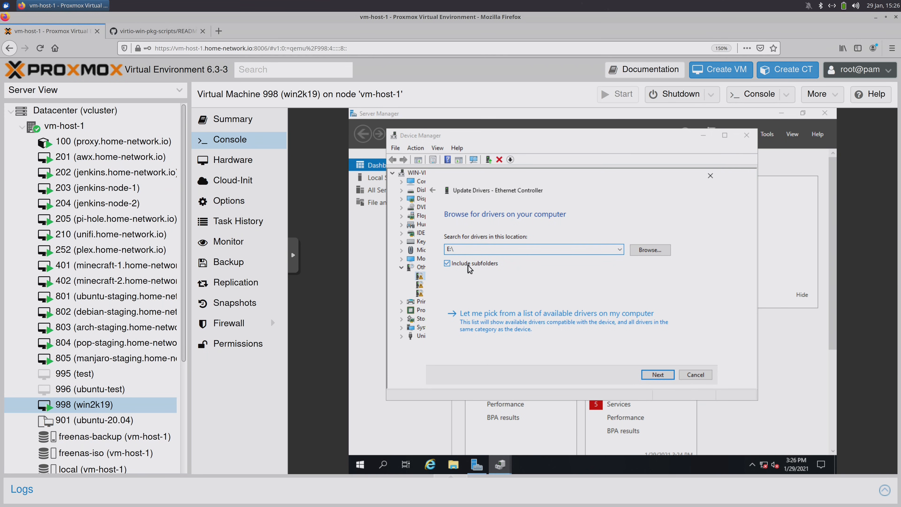
{"action": "left_click", "coordinate": [651, 376]}
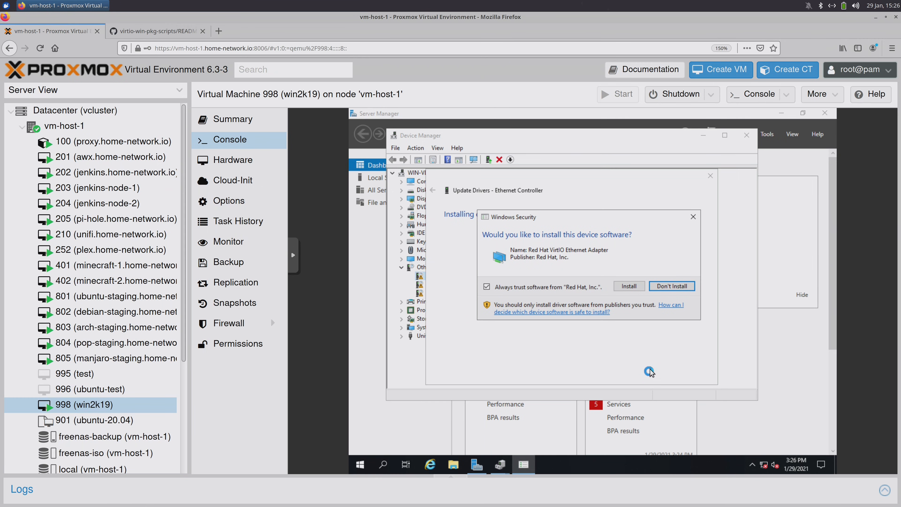
{"action": "left_click", "coordinate": [638, 290]}
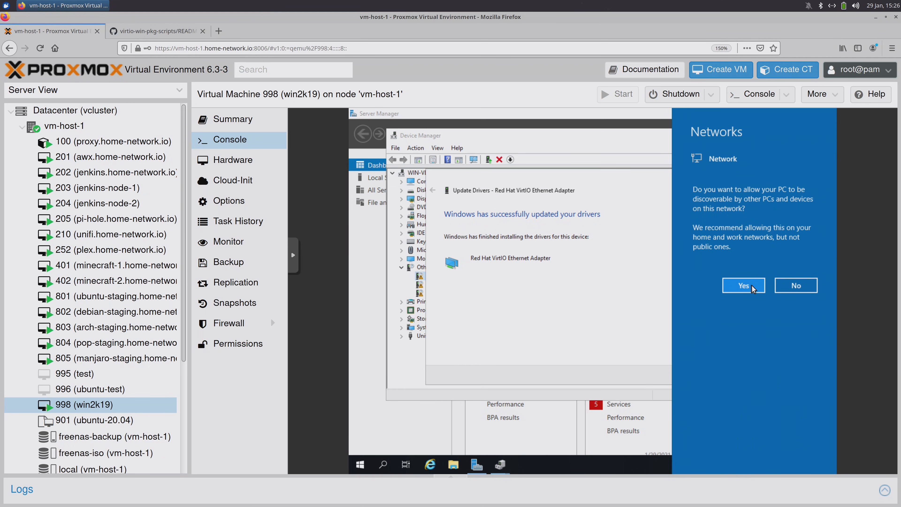
{"action": "left_click", "coordinate": [745, 285]}
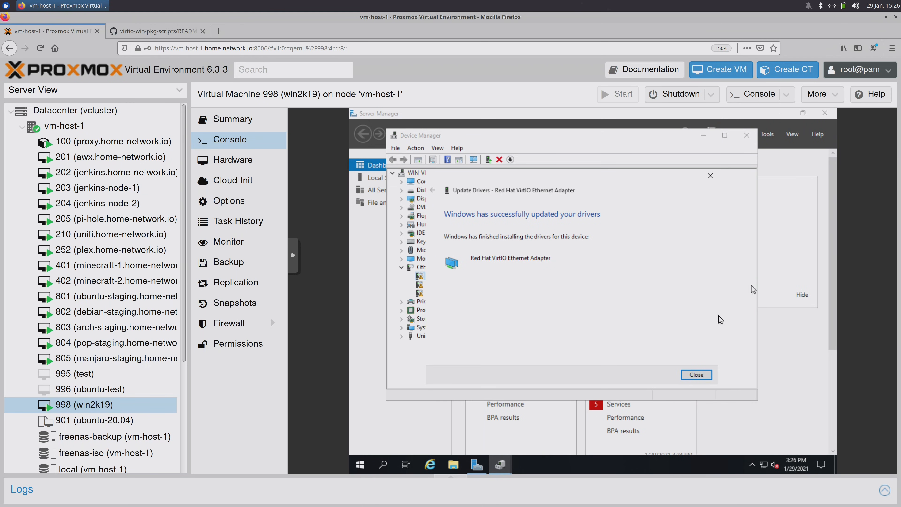
{"action": "left_click", "coordinate": [689, 376]}
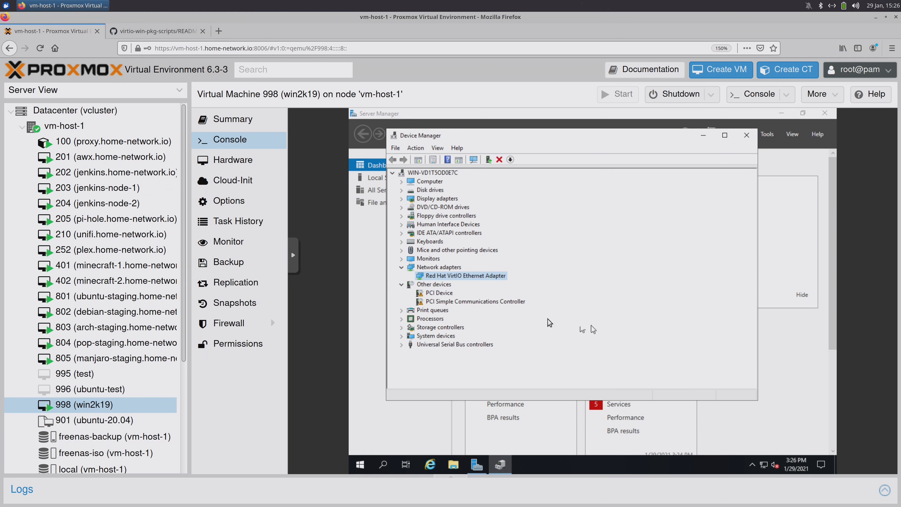
- Install the VirtIO Balloon driver for the unknown PCI Device from E:\
{"action": "right_click", "coordinate": [438, 293]}
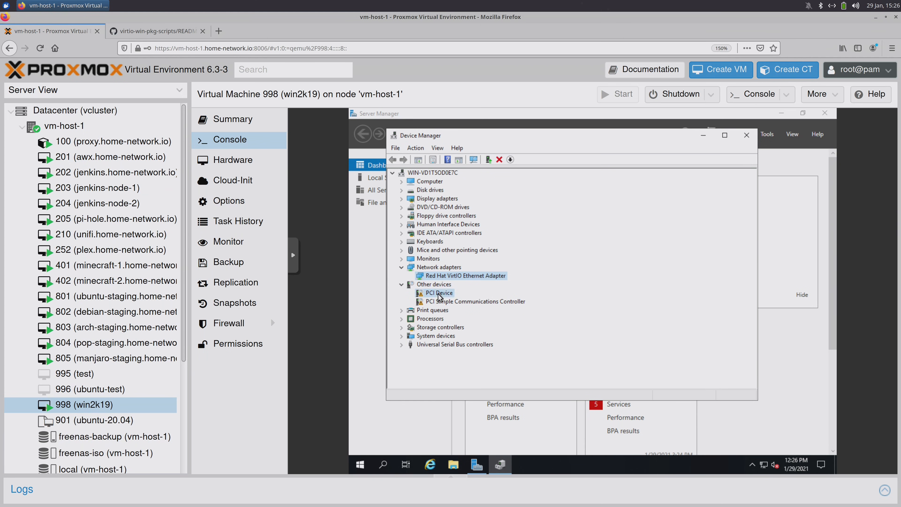
{"action": "left_click", "coordinate": [502, 300]}
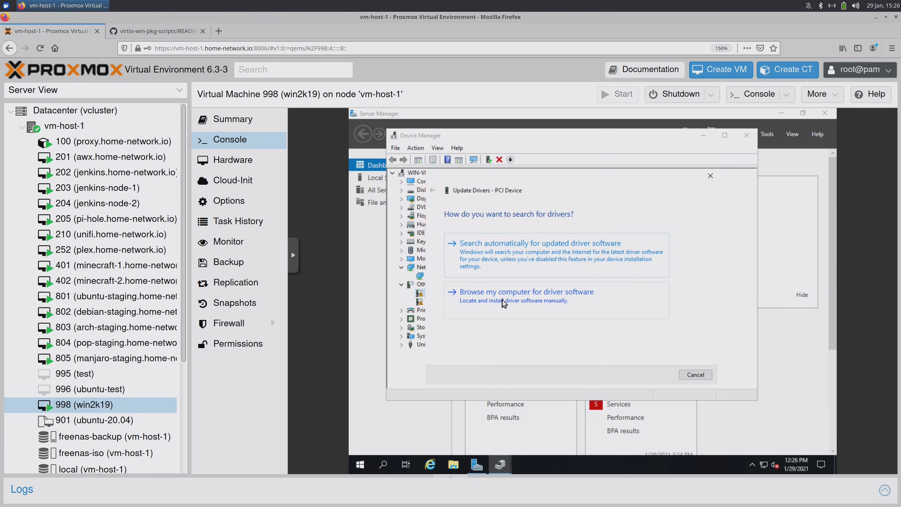
{"action": "left_click", "coordinate": [501, 299]}
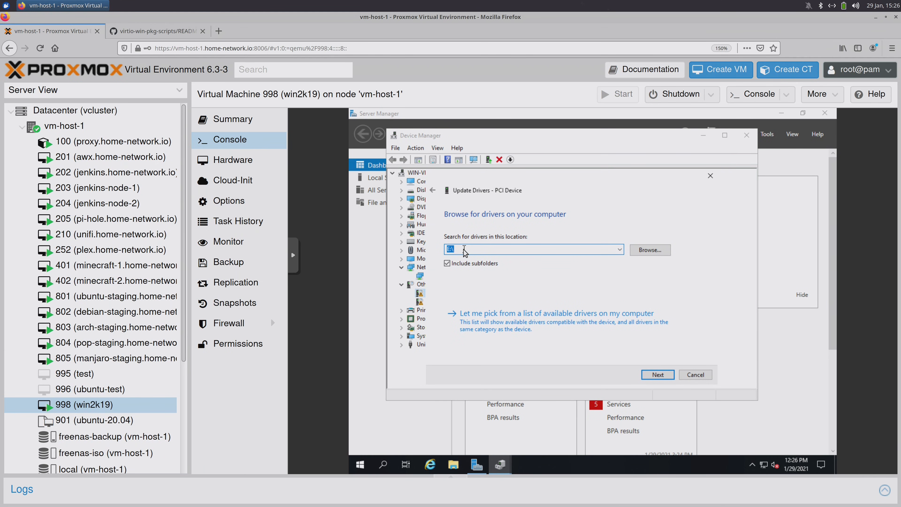
{"action": "left_click", "coordinate": [645, 375]}
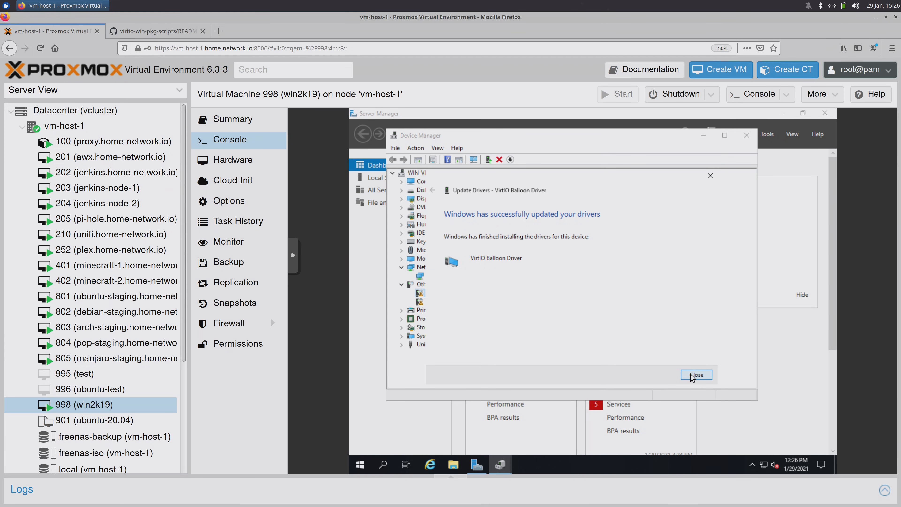
{"action": "left_click", "coordinate": [691, 375]}
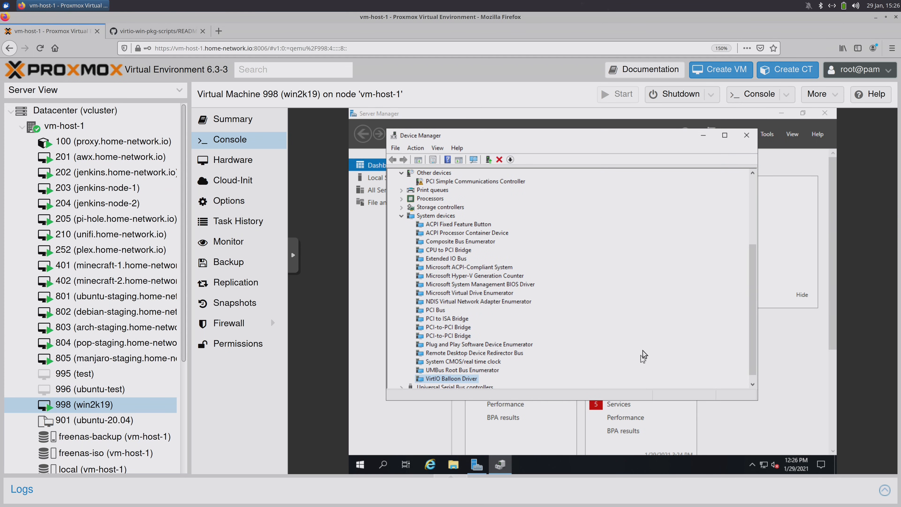
- Install the VirtIO Serial driver for the PCI Simple Communications Controller from E:\
{"action": "left_click_drag", "start_coordinate": [753, 330], "coordinate": [758, 278]}
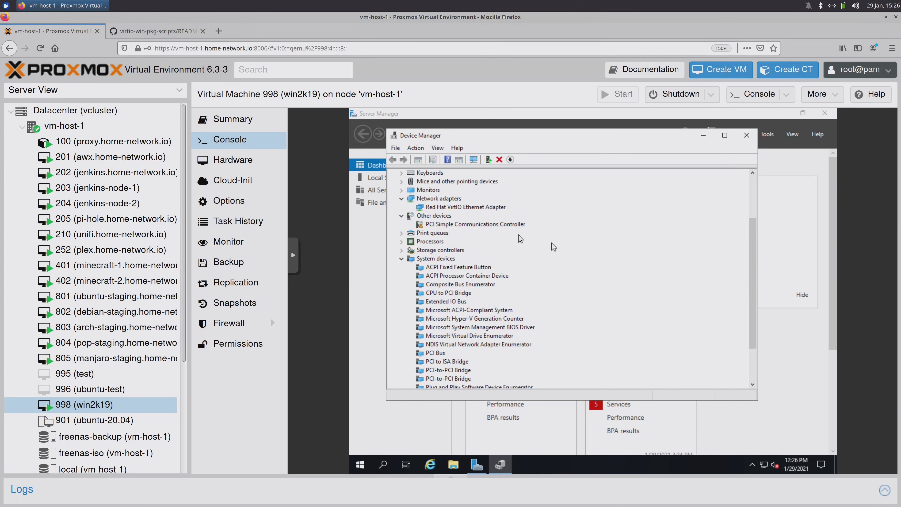
{"action": "left_click", "coordinate": [511, 224]}
{"action": "right_click", "coordinate": [511, 224]}
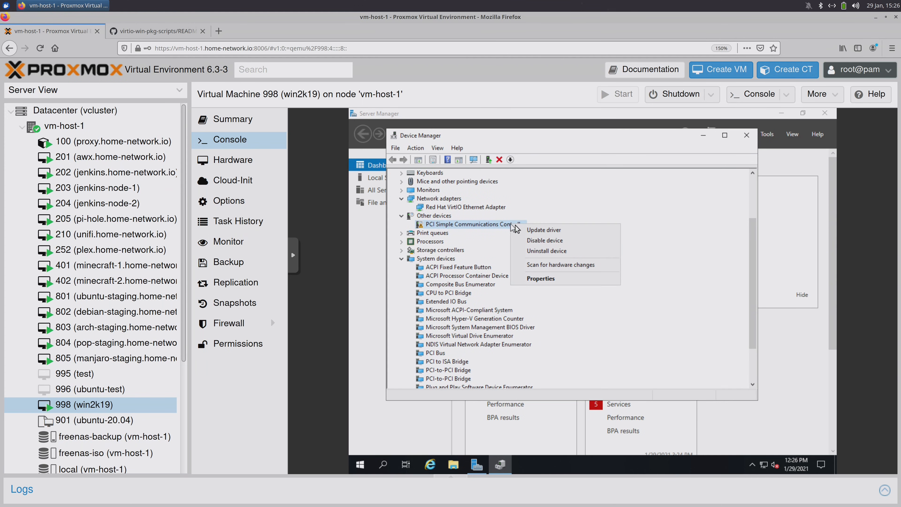
{"action": "left_click", "coordinate": [571, 229]}
{"action": "left_click", "coordinate": [552, 287]}
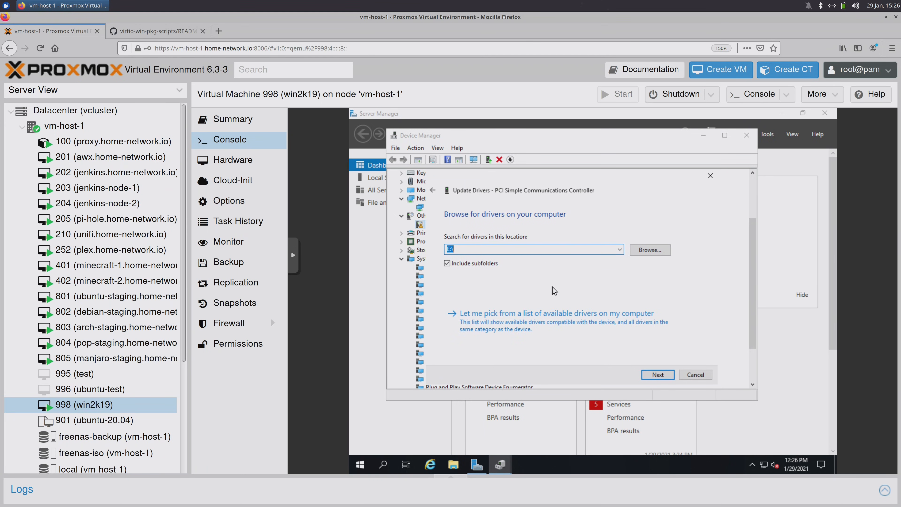
{"action": "left_click", "coordinate": [656, 374]}
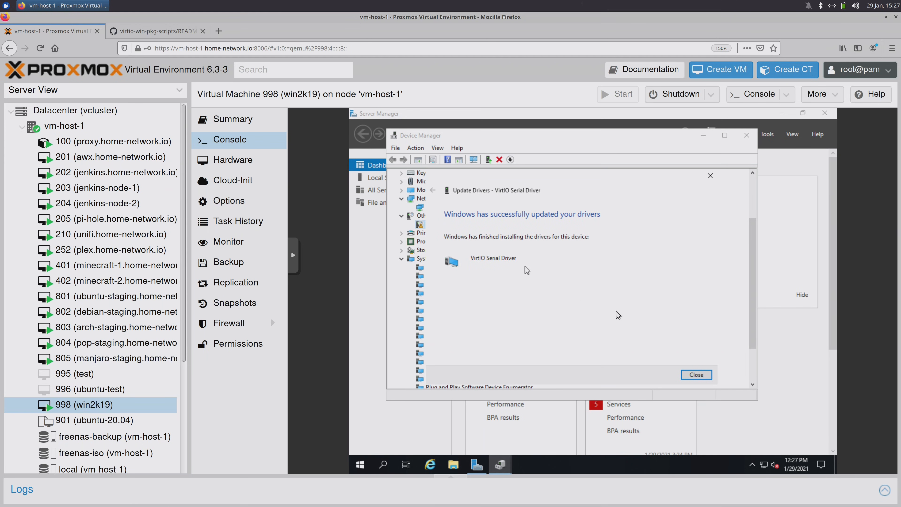
{"action": "left_click", "coordinate": [695, 374]}
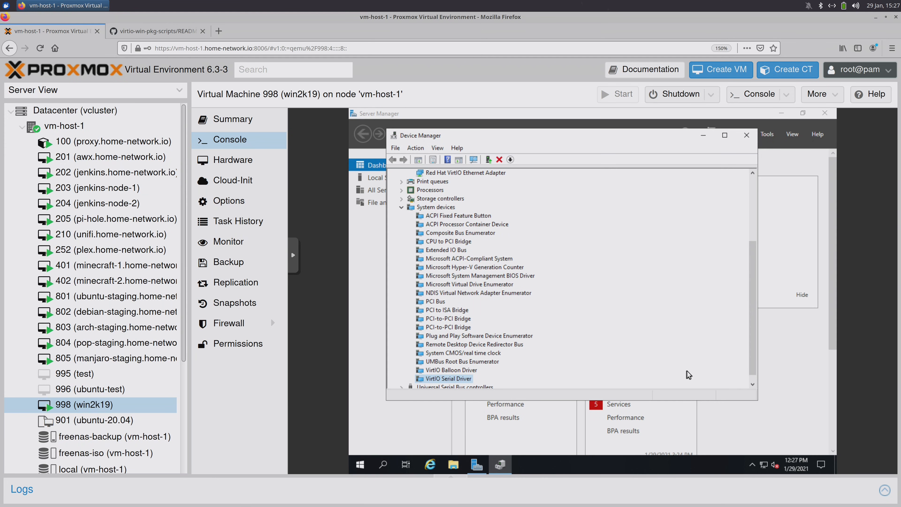
- Close Device Manager and open the virtio-win CD Drive (E:) in File Explorer
{"action": "left_click", "coordinate": [746, 136]}
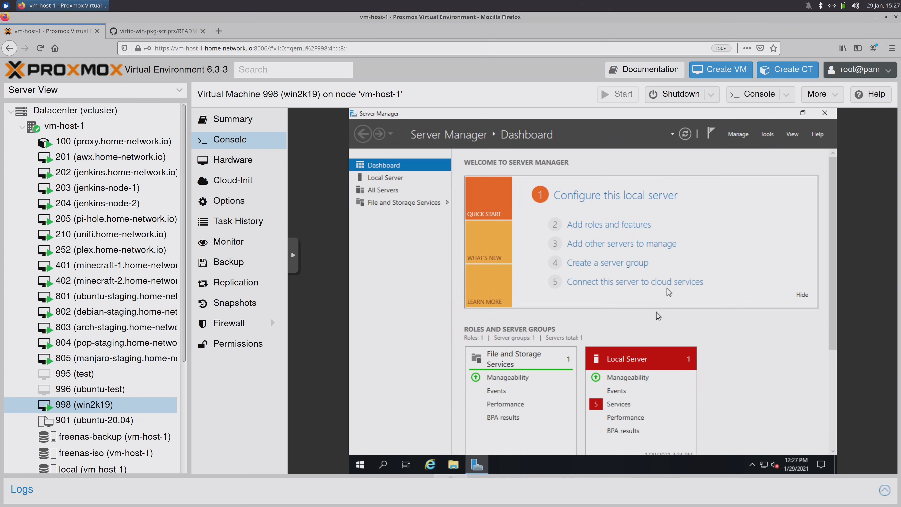
{"action": "left_click", "coordinate": [453, 465]}
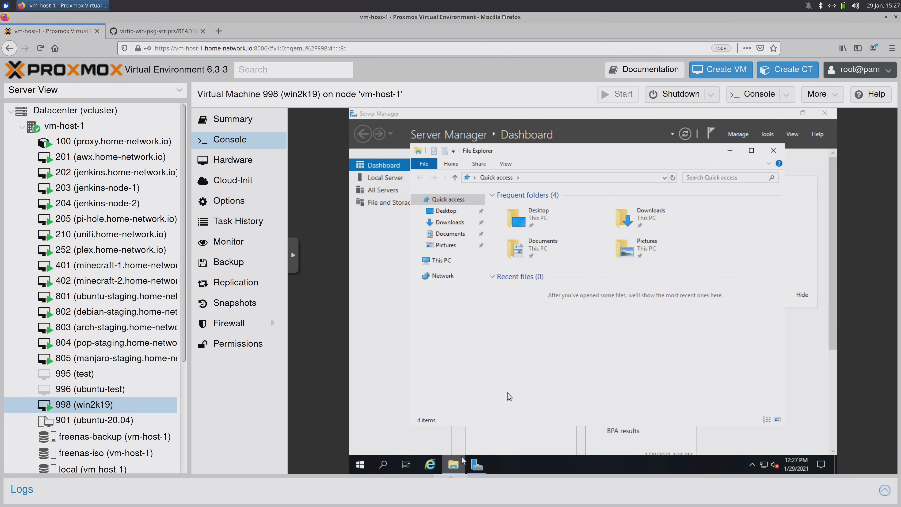
{"action": "left_click", "coordinate": [448, 262]}
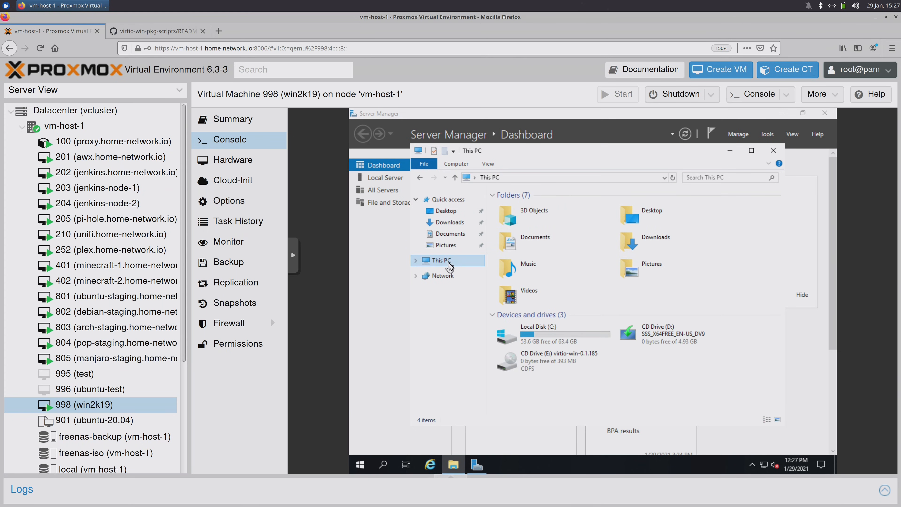
{"action": "left_click", "coordinate": [554, 368]}
{"action": "double_click", "coordinate": [554, 368]}
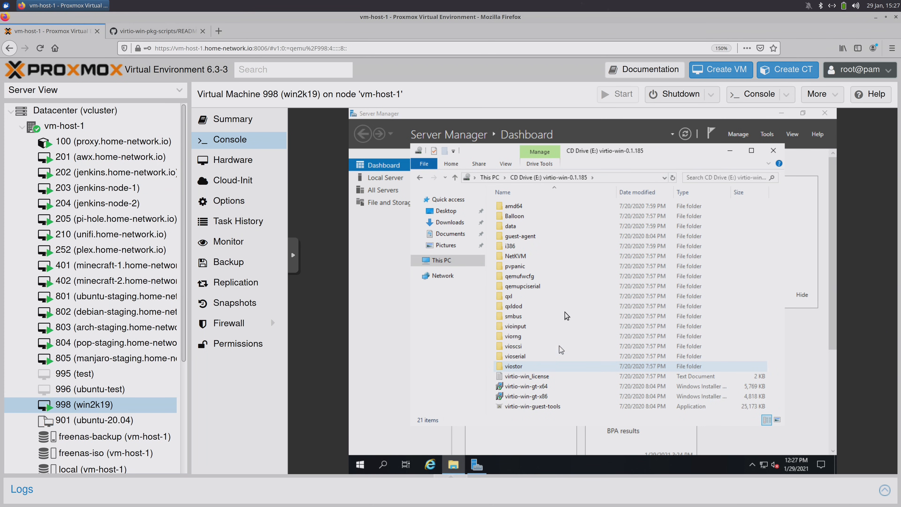
- Run qemu-ga-x86_64 from the guest-agent folder, then close Explorer and Server Manager
{"action": "left_click", "coordinate": [535, 236]}
{"action": "double_click", "coordinate": [535, 236]}
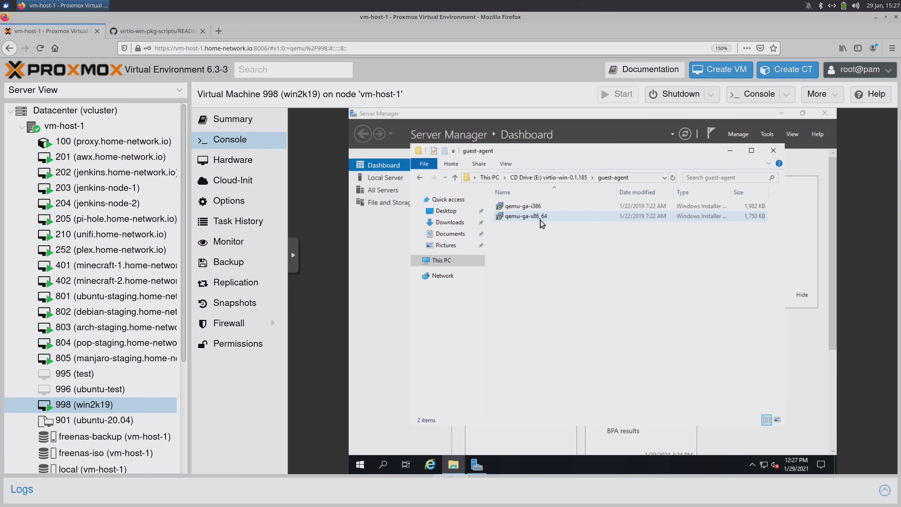
{"action": "double_click", "coordinate": [522, 221]}
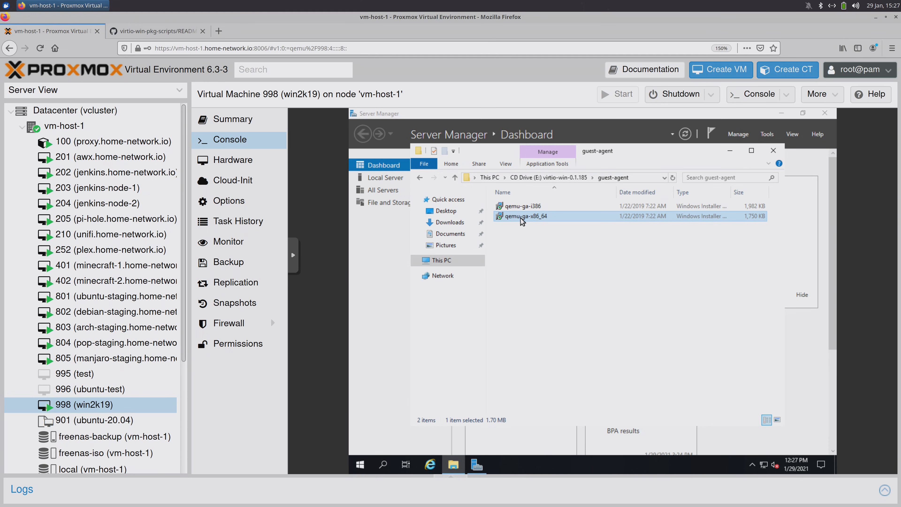
{"action": "left_click", "coordinate": [773, 151]}
{"action": "left_click", "coordinate": [824, 113]}
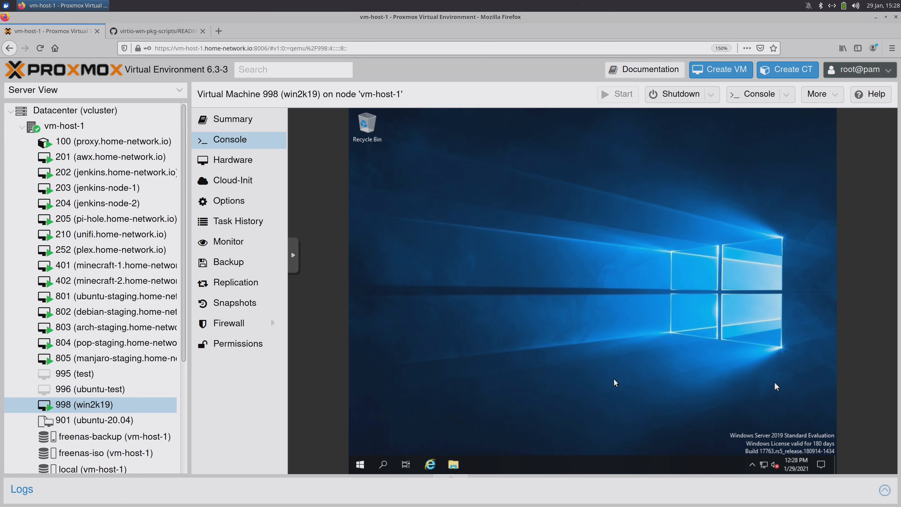
- Shut down the Windows guest from the Start menu, keeping the reason Other (Unplanned)
{"action": "left_click", "coordinate": [360, 464]}
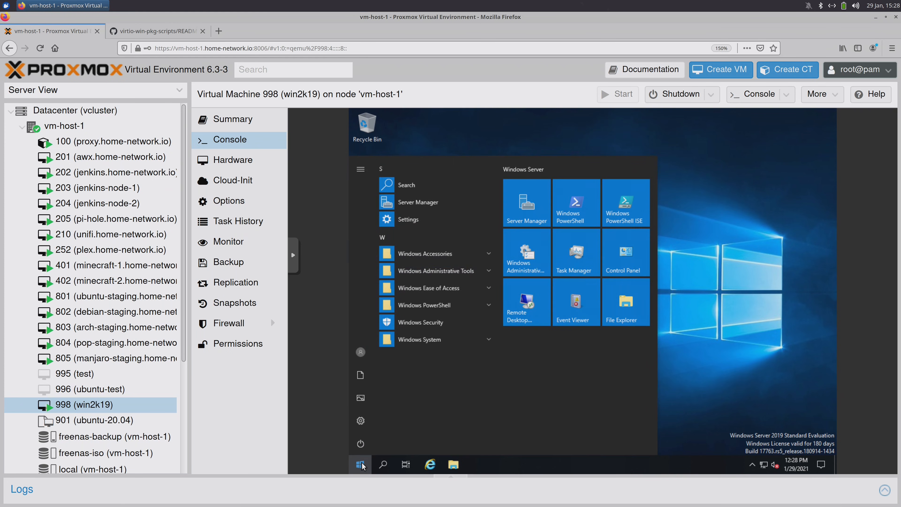
{"action": "left_click", "coordinate": [360, 443]}
{"action": "left_click", "coordinate": [382, 403]}
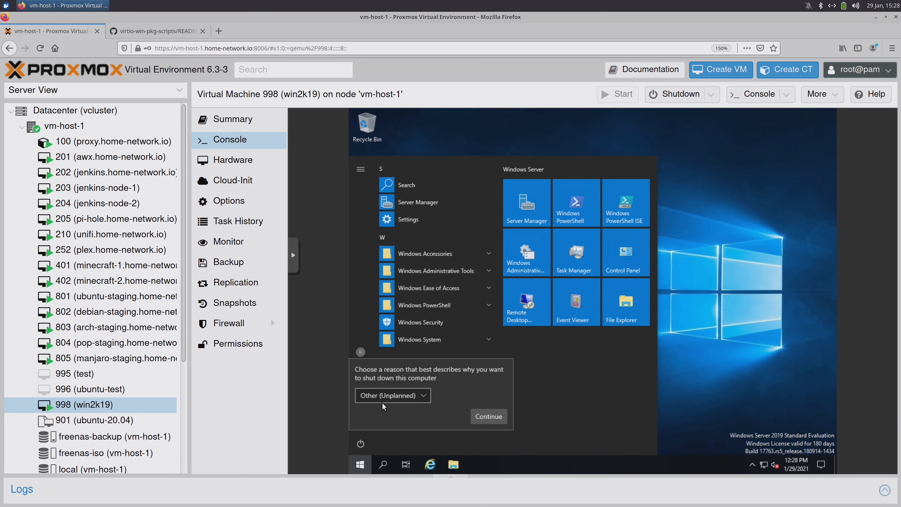
{"action": "left_click", "coordinate": [489, 417]}
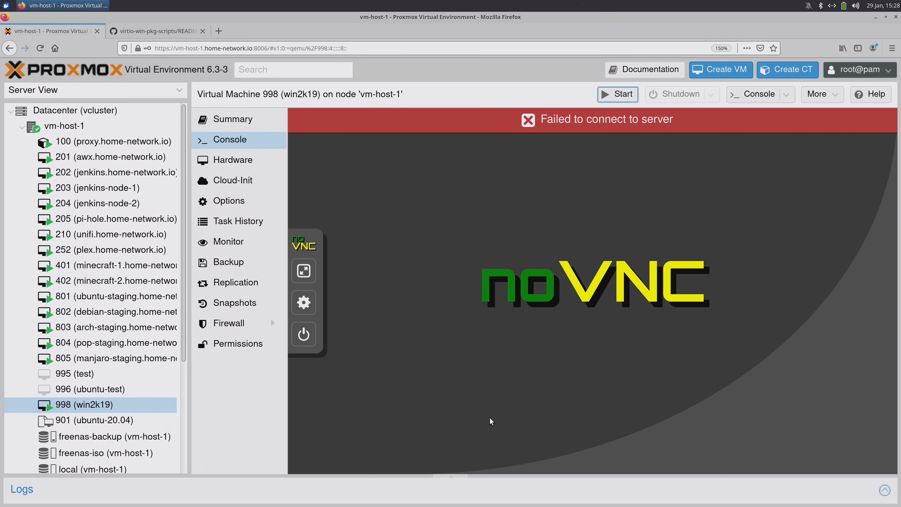
- Remove both CD/DVD drives, ide2 and ide3, from VM 998's hardware
{"action": "left_click", "coordinate": [250, 166]}
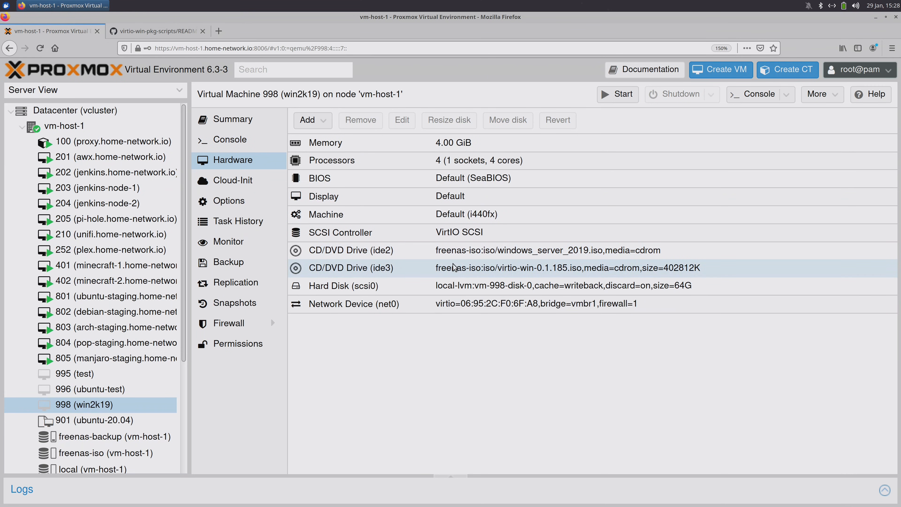
{"action": "left_click", "coordinate": [454, 253]}
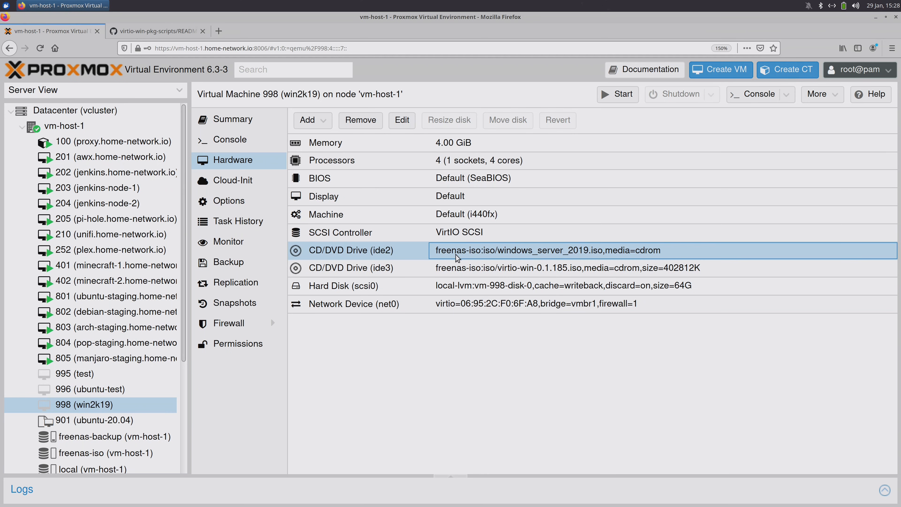
{"action": "left_click", "coordinate": [360, 120]}
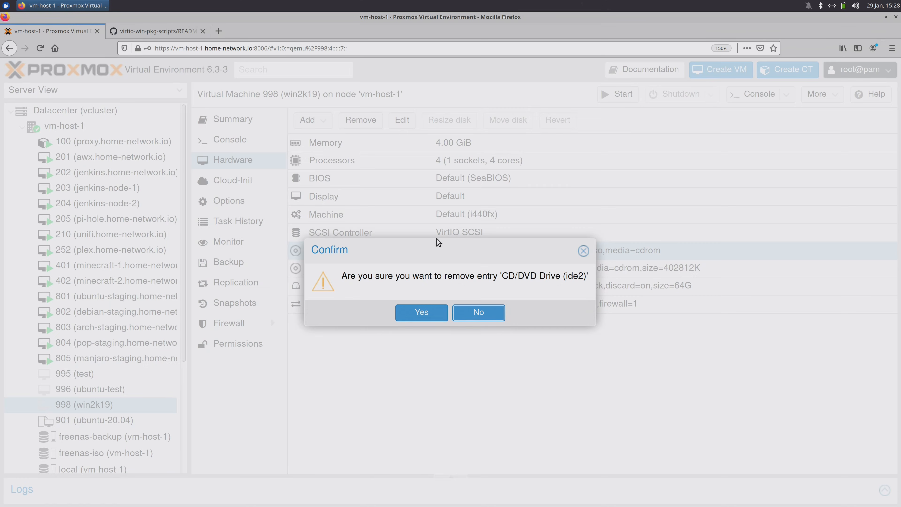
{"action": "left_click", "coordinate": [421, 314]}
{"action": "left_click", "coordinate": [407, 250]}
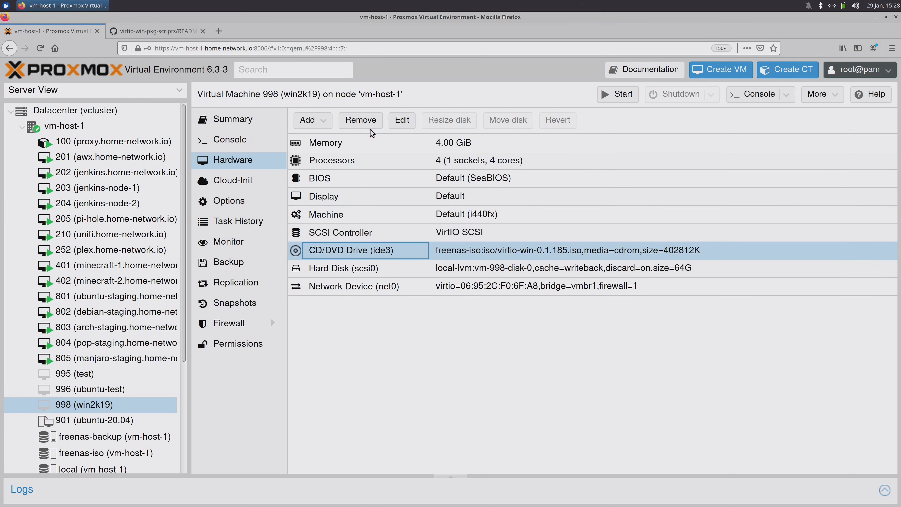
{"action": "left_click", "coordinate": [365, 122]}
{"action": "left_click", "coordinate": [414, 313]}
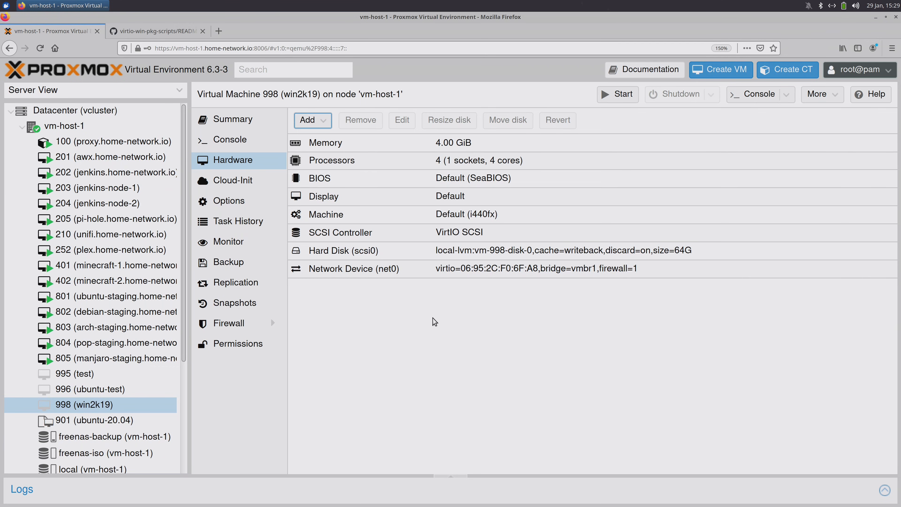
- Start VM 998 and watch it boot in the console
{"action": "right_click", "coordinate": [151, 405]}
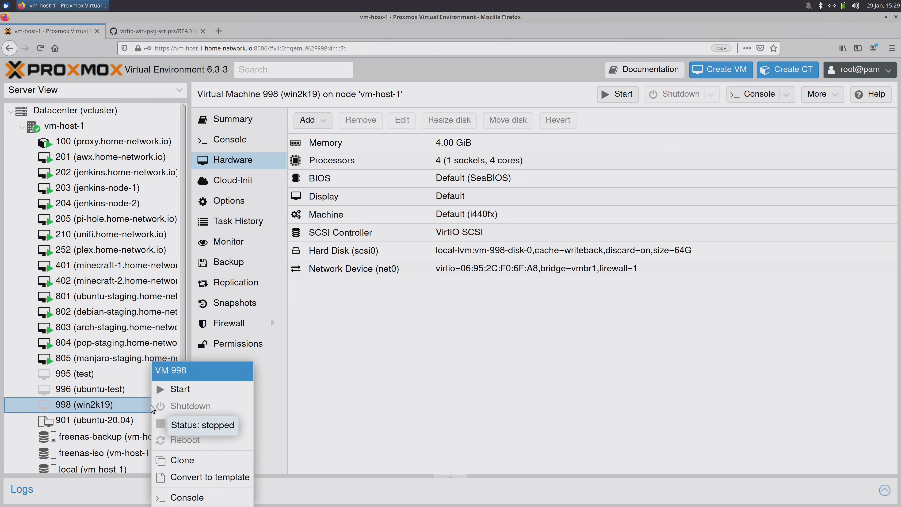
{"action": "left_click", "coordinate": [177, 390]}
{"action": "left_click", "coordinate": [241, 141]}
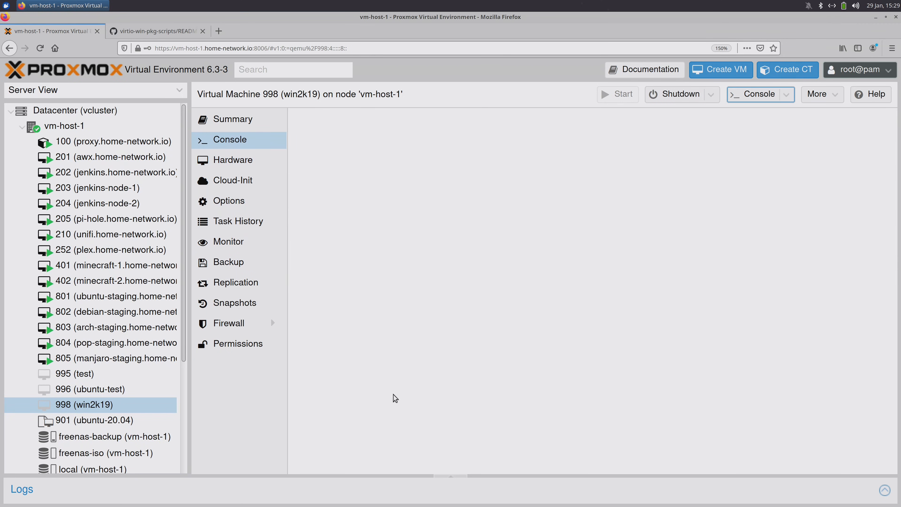